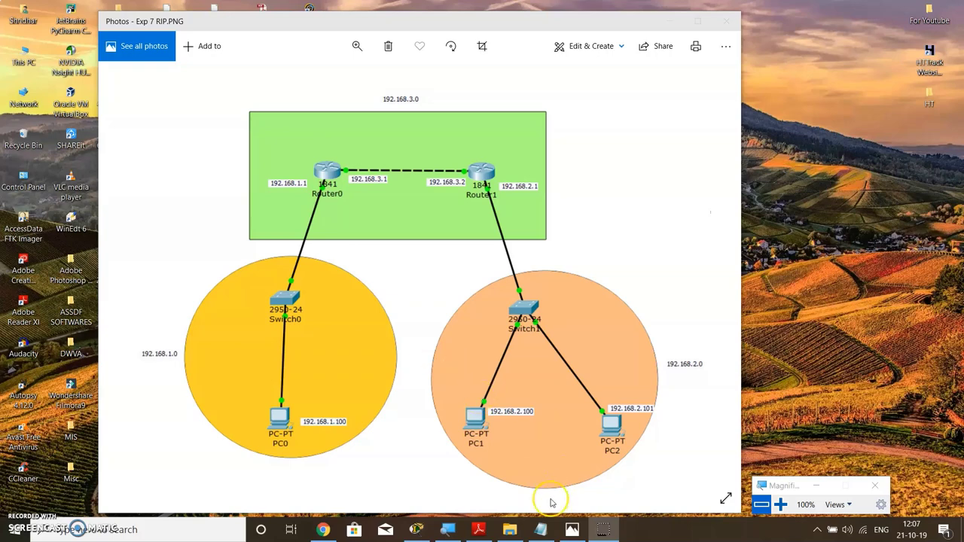
- Switch from the Photos diagram to the Exp 7 RIP Part 1 notes in Notepad
{"action": "left_click", "coordinate": [540, 529]}
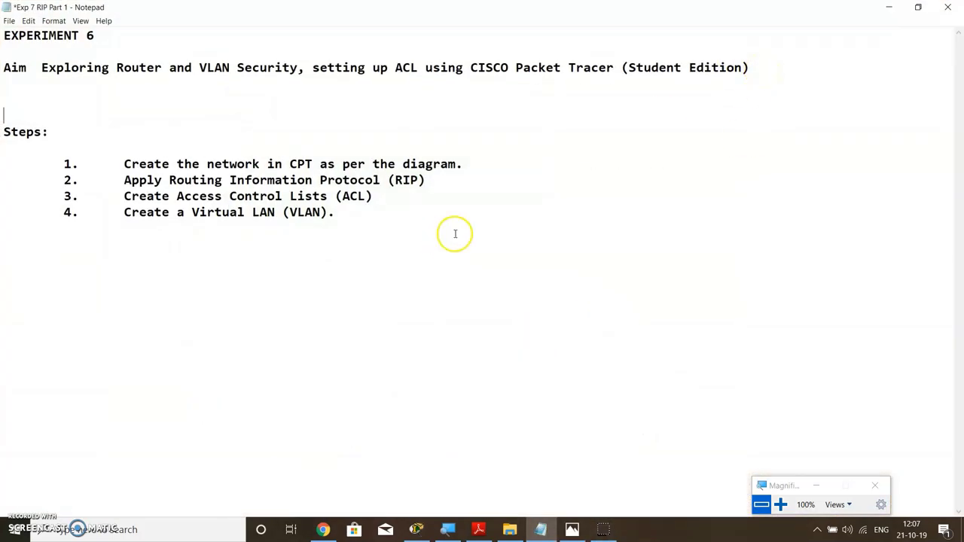
- Edit the Notepad heading to read EXPERIMENT 7 instead of EXPERIMENT 6
{"action": "left_click", "coordinate": [97, 34]}
{"action": "key", "text": "BackSpace"}
{"action": "type", "text": "7"}
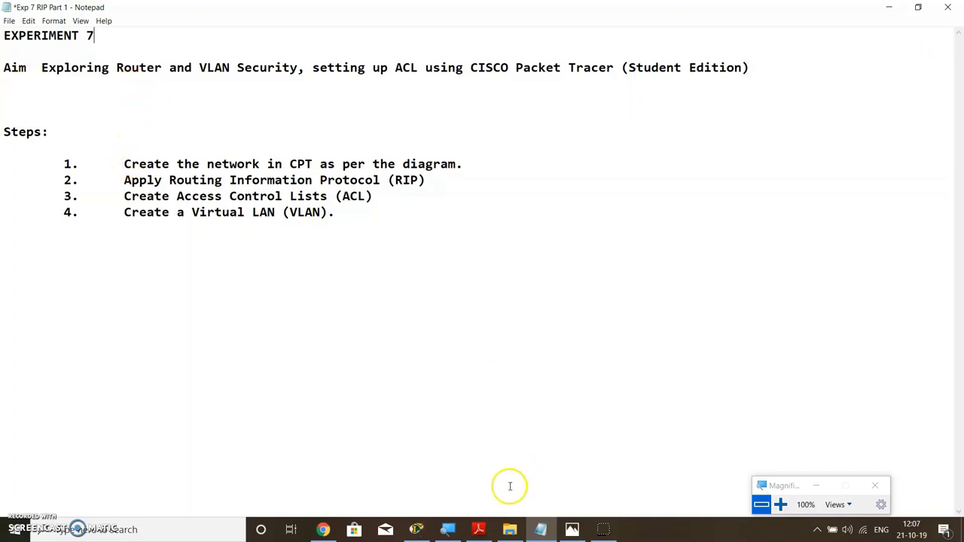
{"action": "left_click", "coordinate": [357, 270]}
- Minimize Notepad and Acrobat so the RIP network diagram is in front
{"action": "left_click", "coordinate": [883, 15]}
{"action": "left_click", "coordinate": [200, 198]}
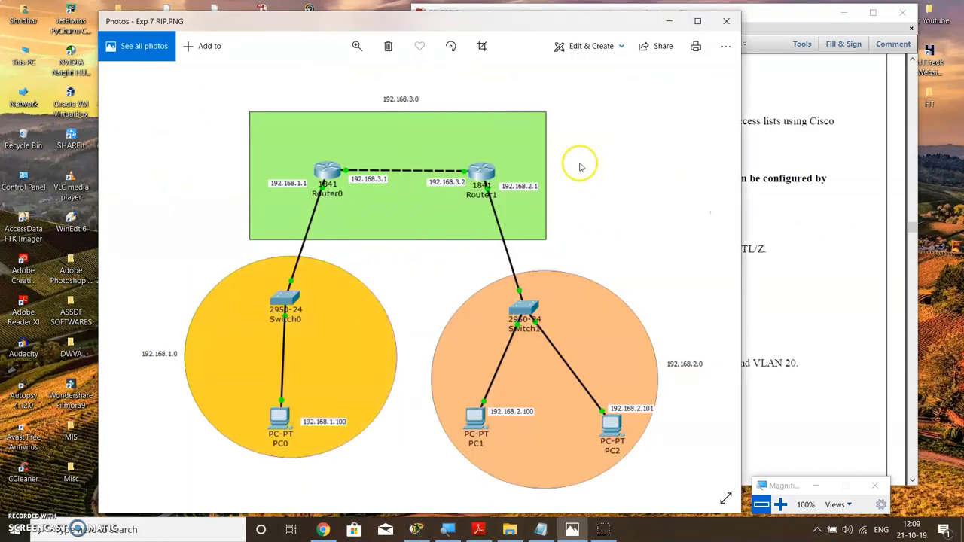
{"action": "left_click", "coordinate": [844, 12]}
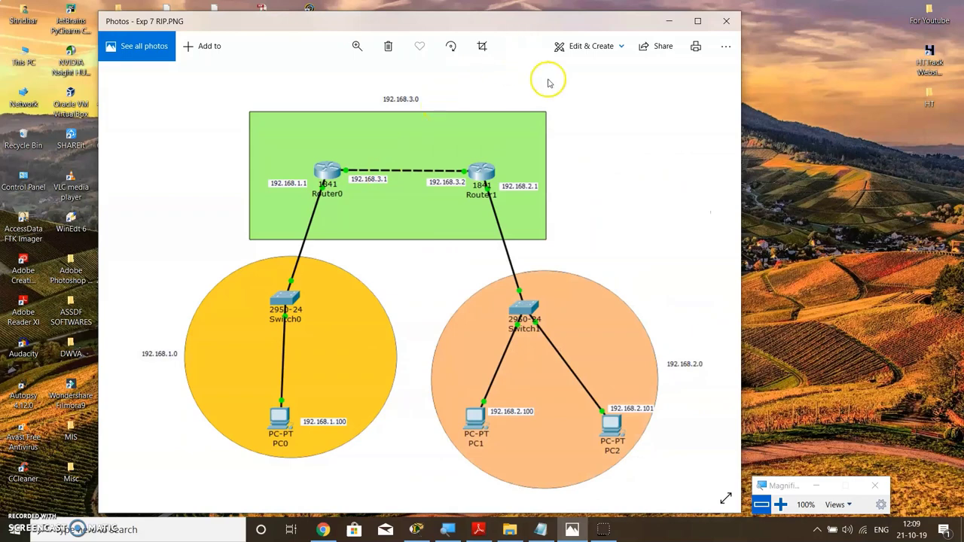
{"action": "scroll", "coordinate": [665, 318], "scroll_direction": "up", "scroll_amount": 1}
{"action": "scroll", "coordinate": [665, 319], "scroll_direction": "down", "scroll_amount": 1}
- Magnify the diagram for a closer look, restore normal zoom, and switch to 1 RIP.pkt in Packet Tracer
{"action": "left_click", "coordinate": [780, 504]}
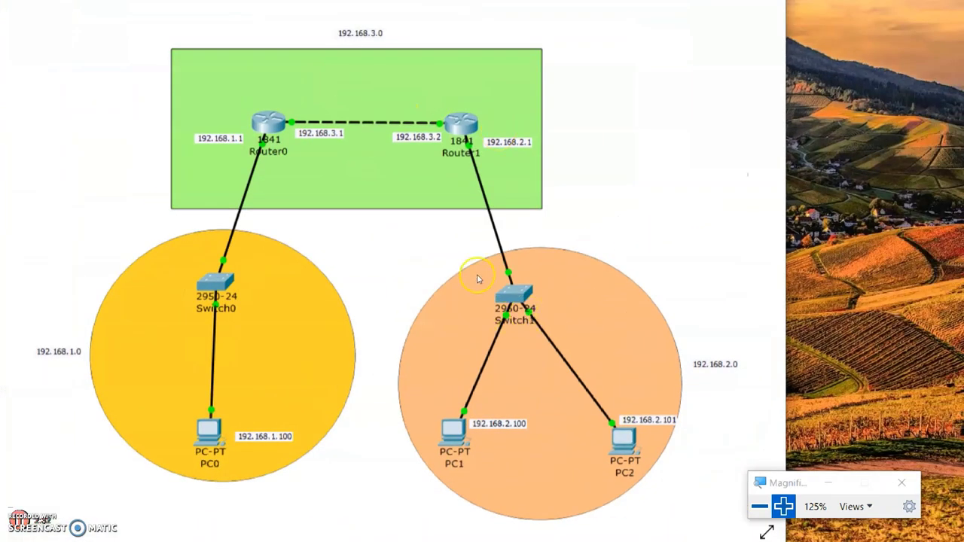
{"action": "left_click", "coordinate": [759, 506]}
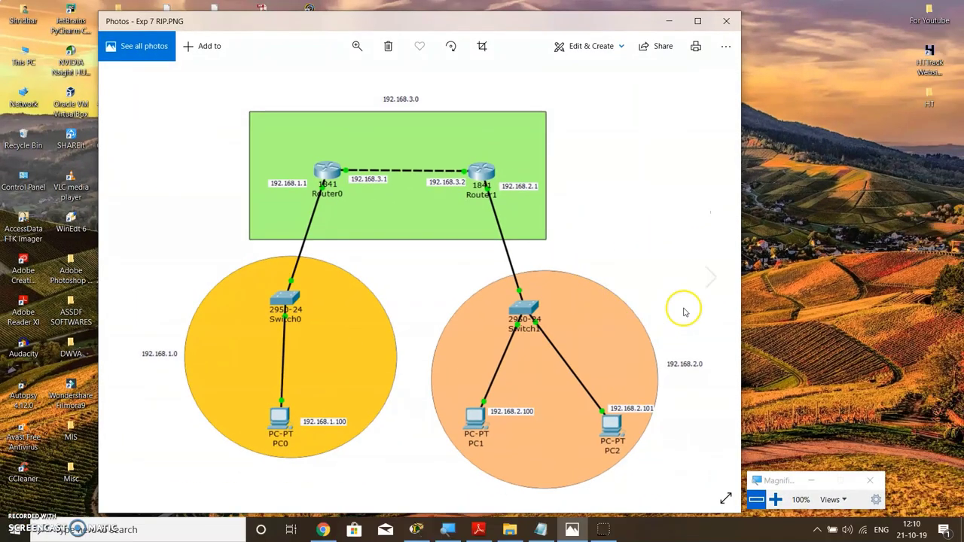
{"action": "left_click", "coordinate": [415, 529]}
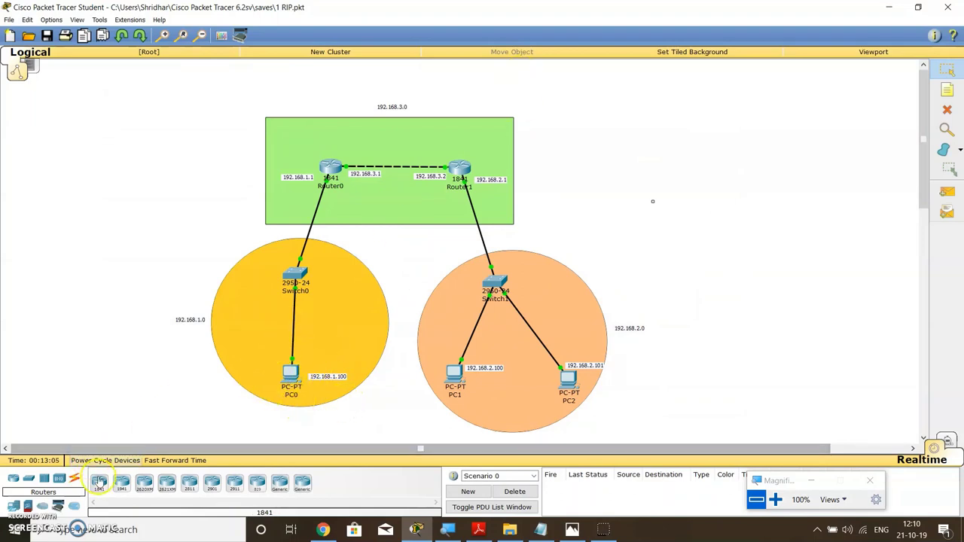
- Start a new blank network, answering the save prompt for the old file
{"action": "left_click", "coordinate": [9, 21]}
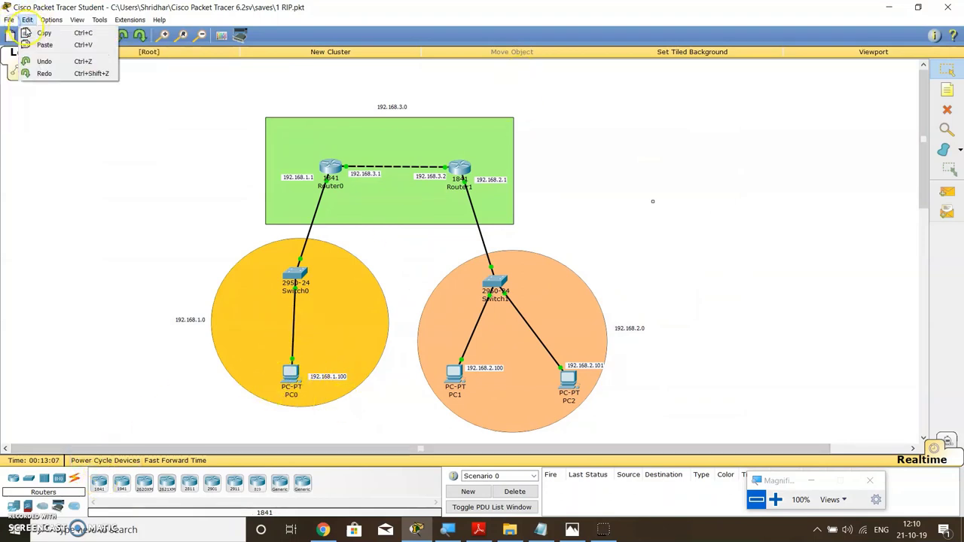
{"action": "left_click", "coordinate": [26, 33]}
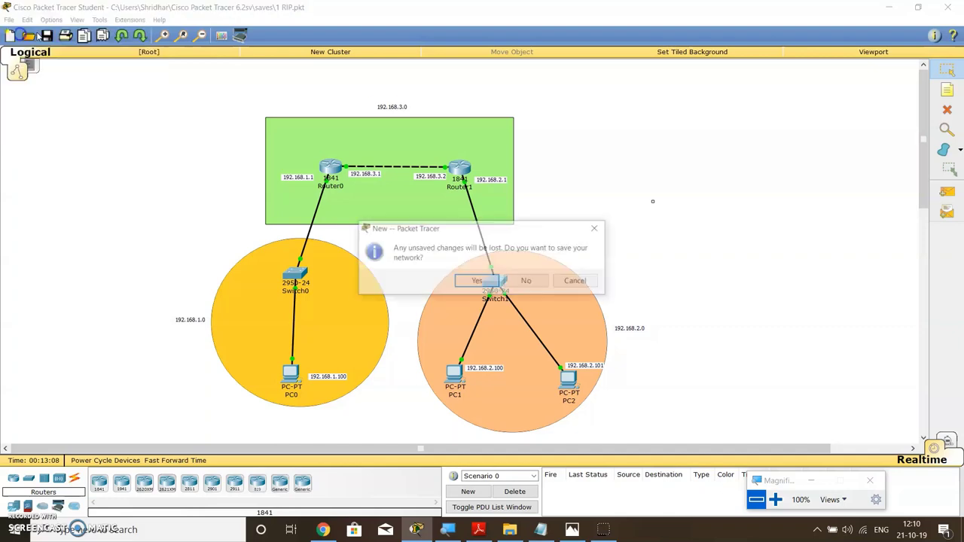
{"action": "left_click", "coordinate": [486, 280]}
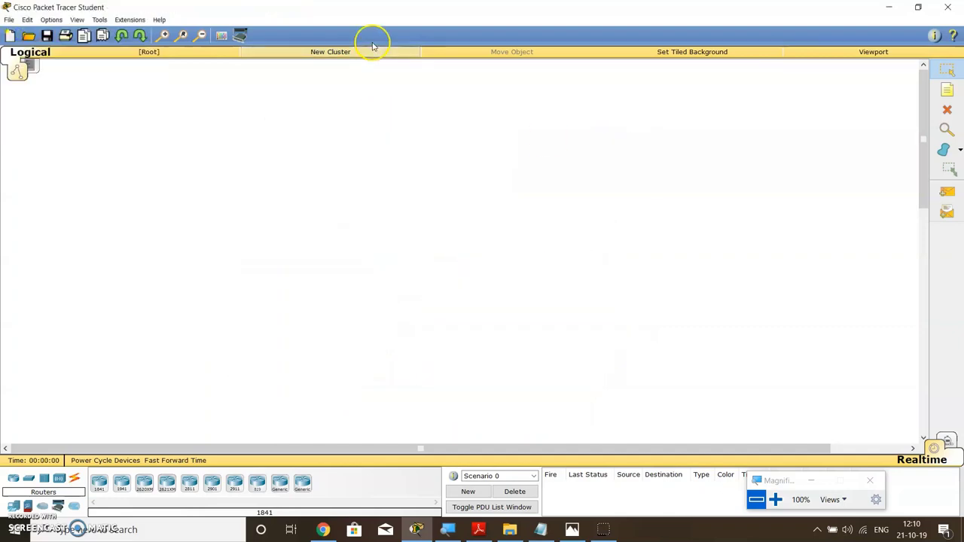
- Arrange the Packet Tracer and Photos diagram windows side by side
{"action": "left_click_drag", "start_coordinate": [399, 6], "coordinate": [756, 40]}
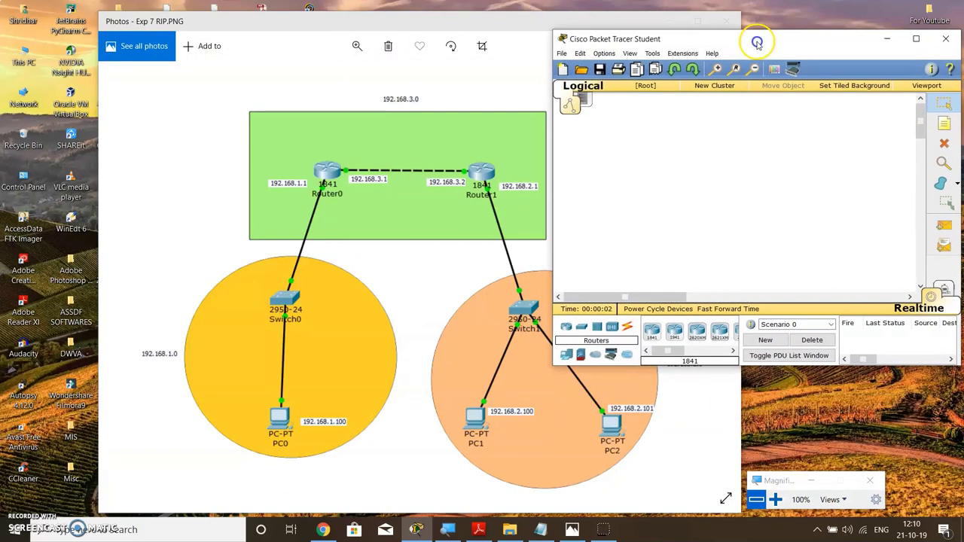
{"action": "left_click_drag", "start_coordinate": [294, 19], "coordinate": [106, 13]}
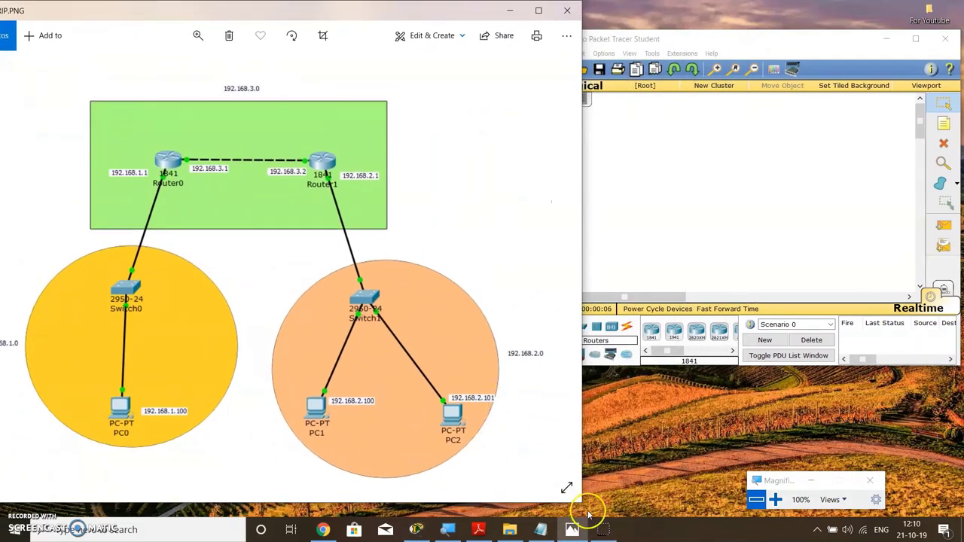
{"action": "left_click_drag", "start_coordinate": [583, 499], "coordinate": [435, 499]}
{"action": "left_click_drag", "start_coordinate": [660, 43], "coordinate": [545, 16]}
{"action": "left_click_drag", "start_coordinate": [845, 340], "coordinate": [920, 457]}
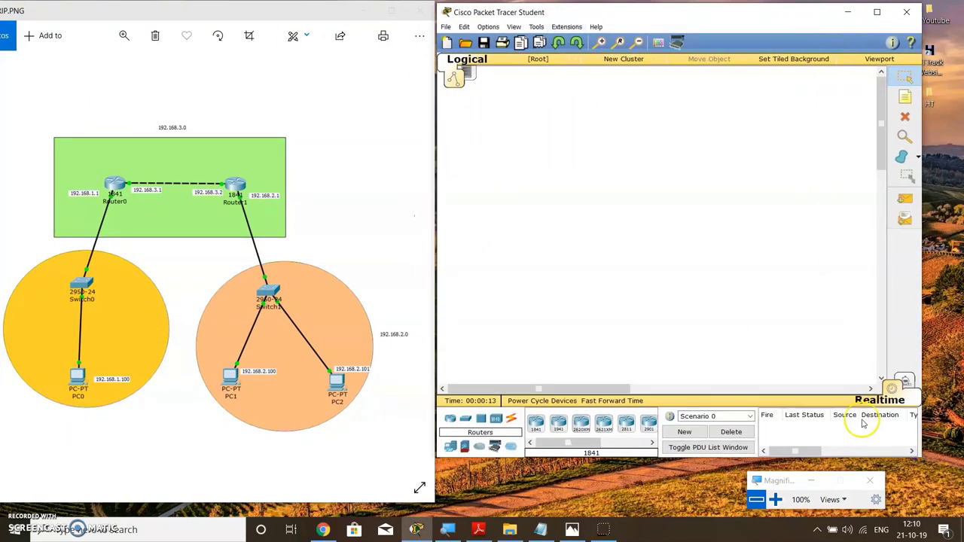
- Place two 1841 routers, Router0 and Router1, along the top of the workspace
{"action": "left_click", "coordinate": [535, 425]}
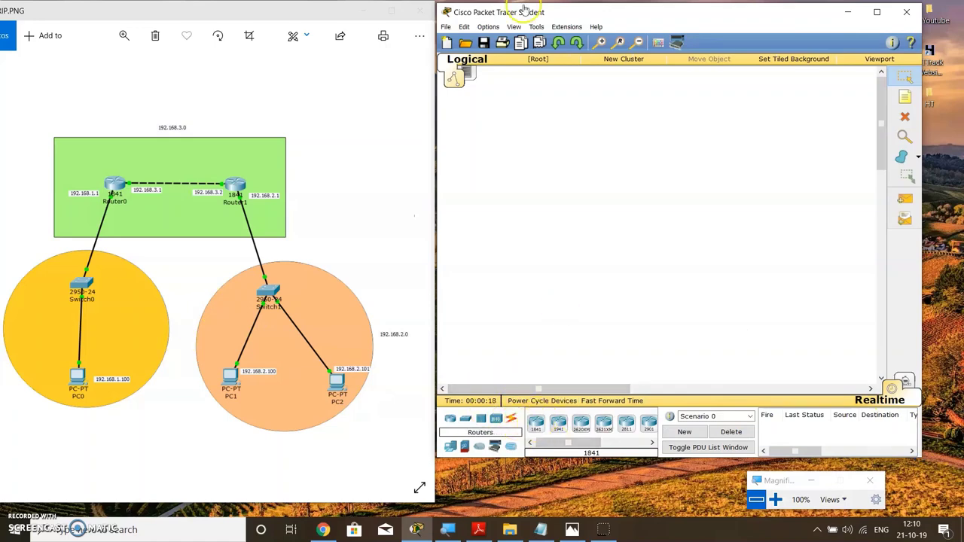
{"action": "left_click", "coordinate": [557, 137]}
{"action": "left_click", "coordinate": [544, 421]}
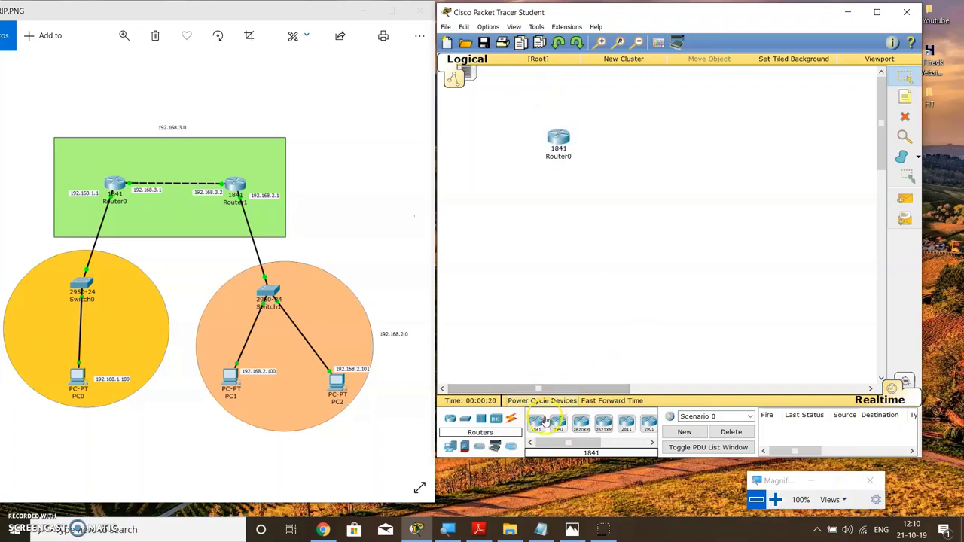
{"action": "left_click", "coordinate": [695, 134]}
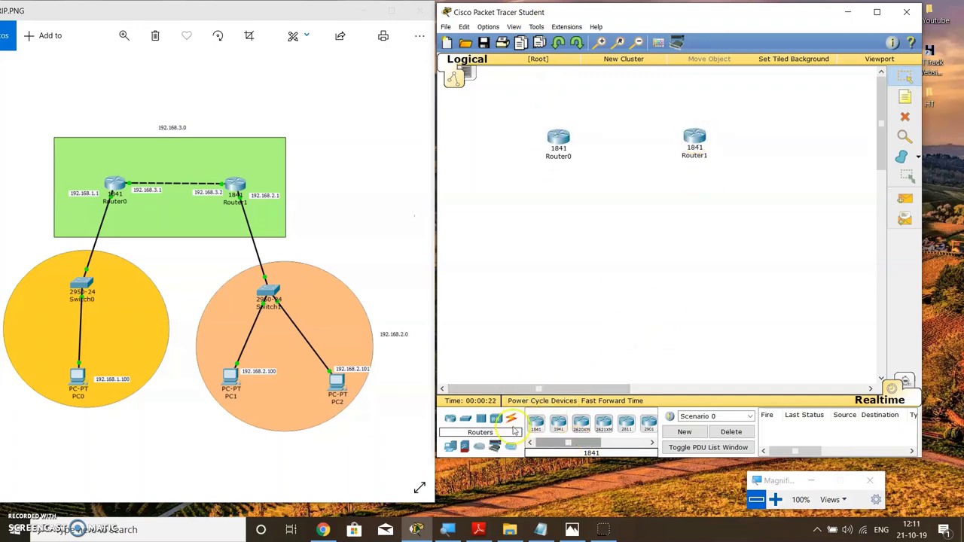
- Place two 2950-24 switches, Switch0 and Switch1, below the routers
{"action": "left_click", "coordinate": [465, 422]}
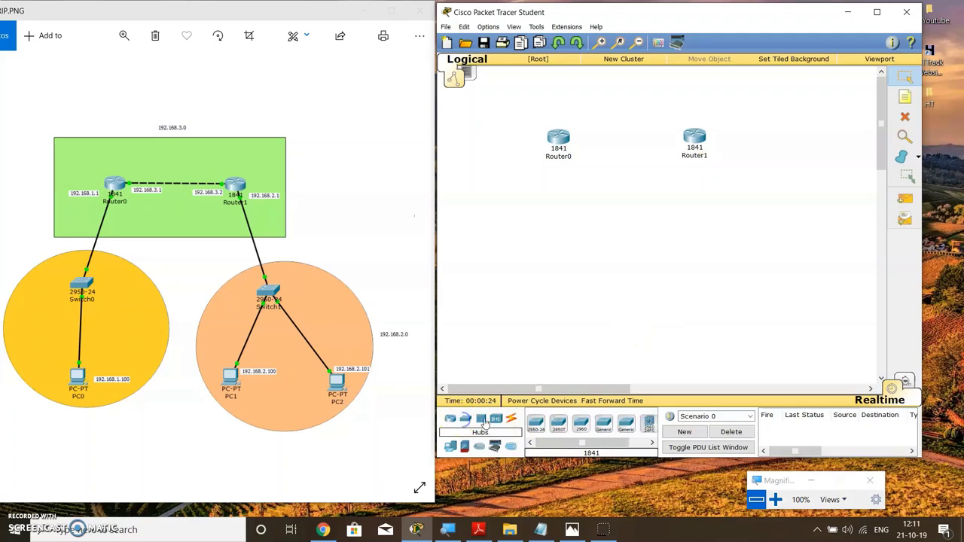
{"action": "left_click", "coordinate": [536, 424]}
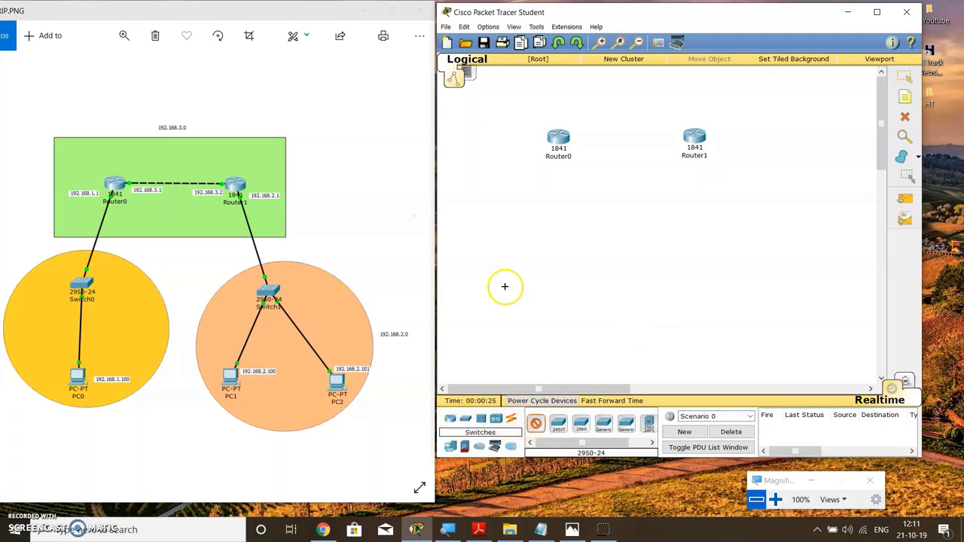
{"action": "left_click", "coordinate": [528, 234]}
{"action": "left_click", "coordinate": [721, 239]}
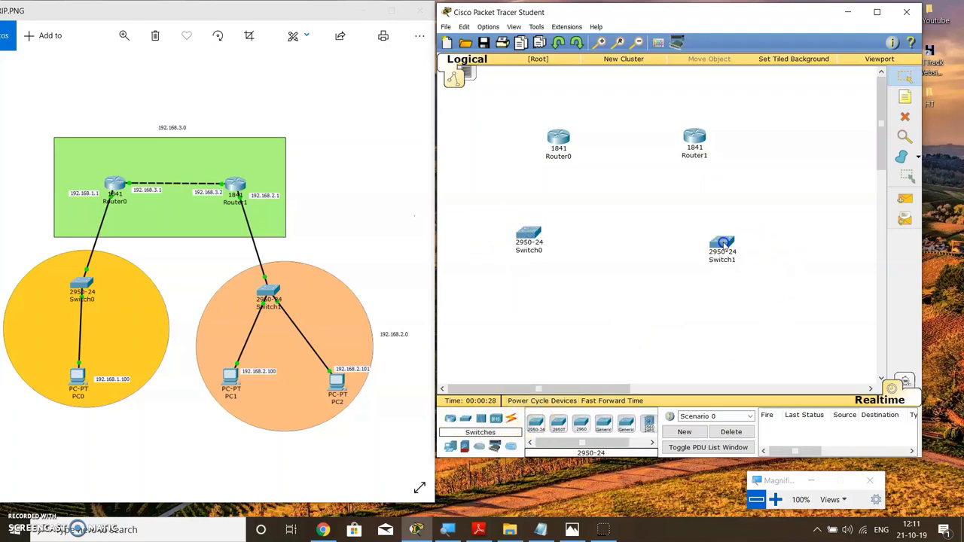
- Place three generic PCs: PC0 under Switch0, PC1 and PC2 under Switch1
{"action": "left_click", "coordinate": [451, 446]}
{"action": "left_click", "coordinate": [532, 426]}
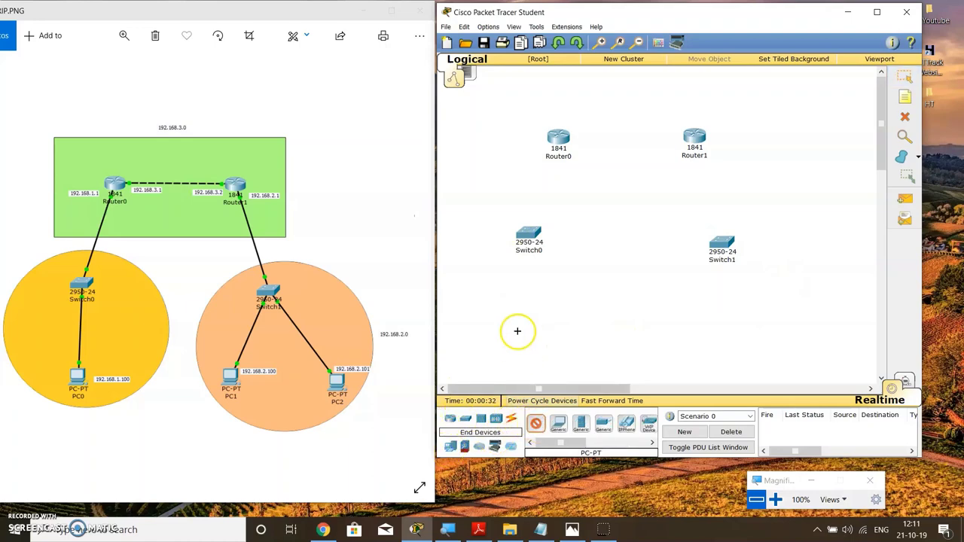
{"action": "left_click", "coordinate": [521, 330]}
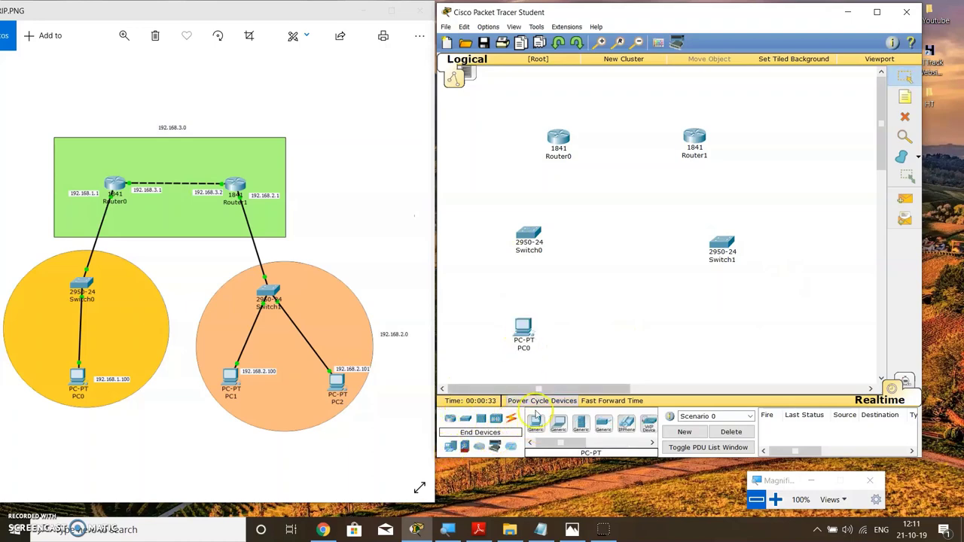
{"action": "left_click", "coordinate": [676, 336]}
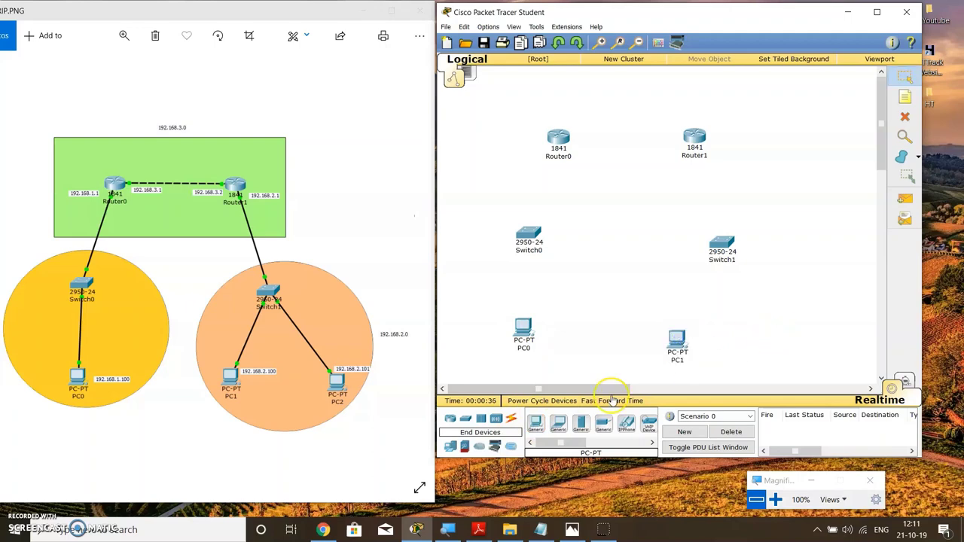
{"action": "left_click_drag", "start_coordinate": [675, 336], "coordinate": [678, 330]}
{"action": "left_click", "coordinate": [537, 424]}
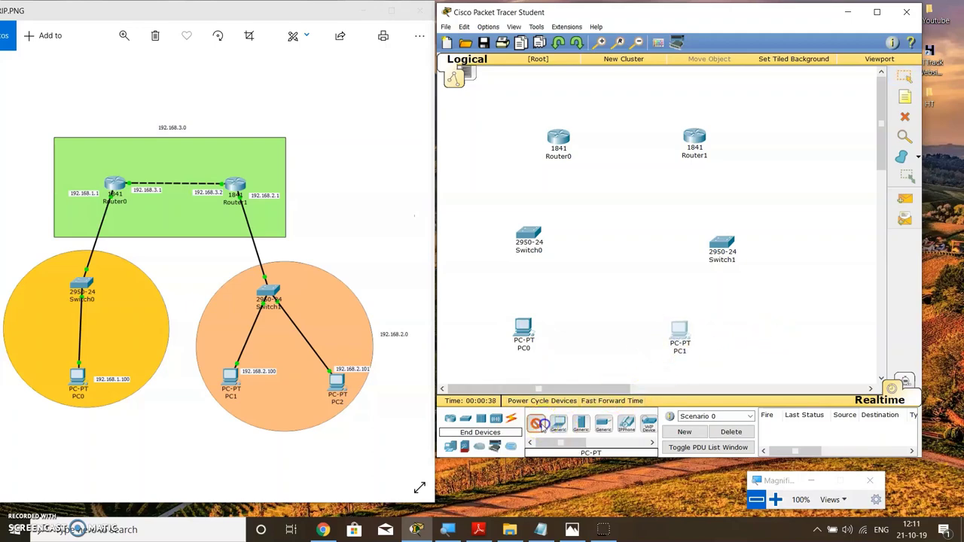
{"action": "left_click", "coordinate": [764, 330]}
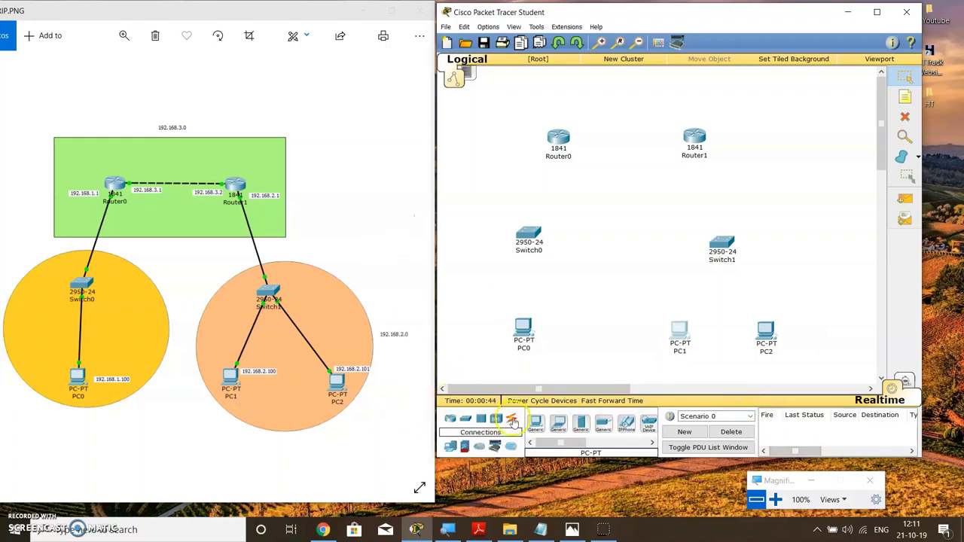
- Use automatic cabling to link Switch0 to PC0 and Switch0 to Router0
{"action": "left_click", "coordinate": [512, 421]}
{"action": "left_click", "coordinate": [536, 426]}
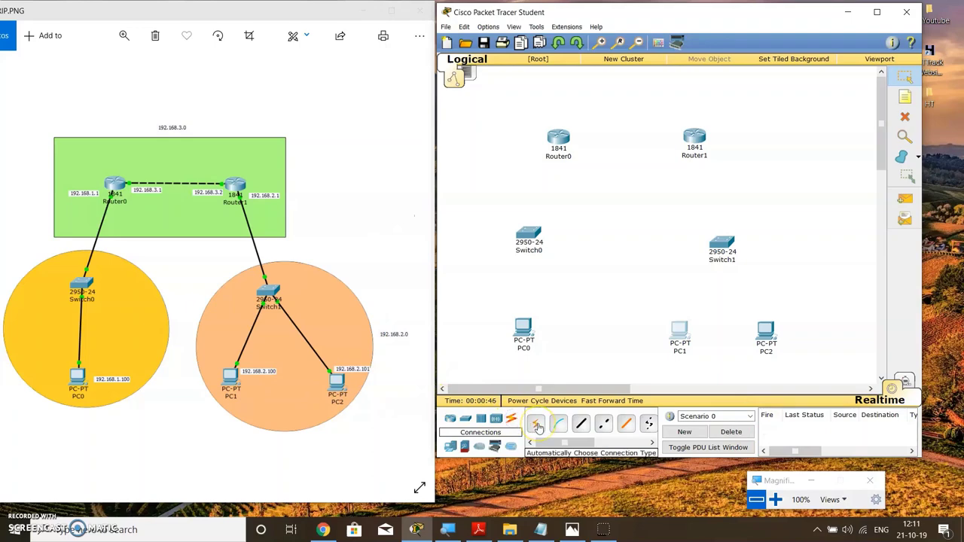
{"action": "left_click", "coordinate": [534, 423]}
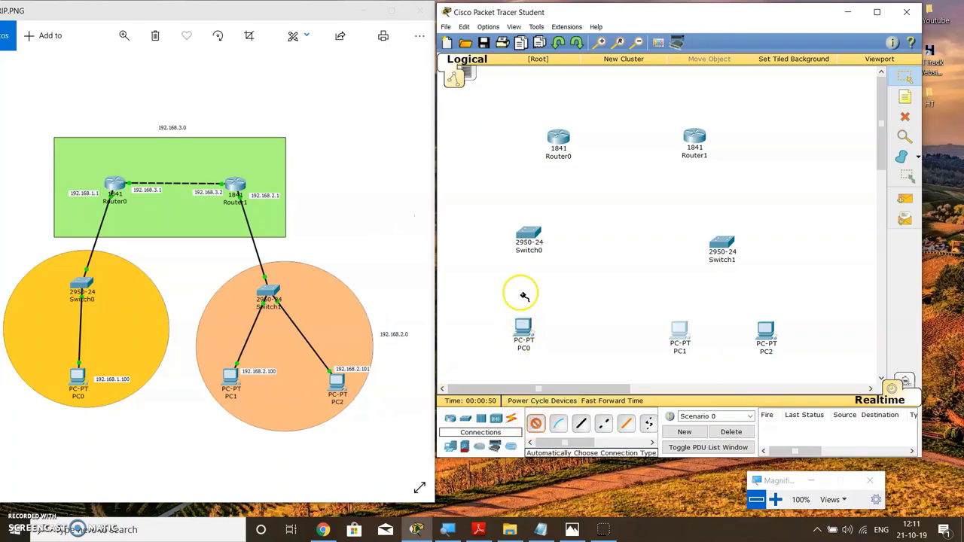
{"action": "left_click", "coordinate": [528, 234]}
{"action": "left_click", "coordinate": [525, 329]}
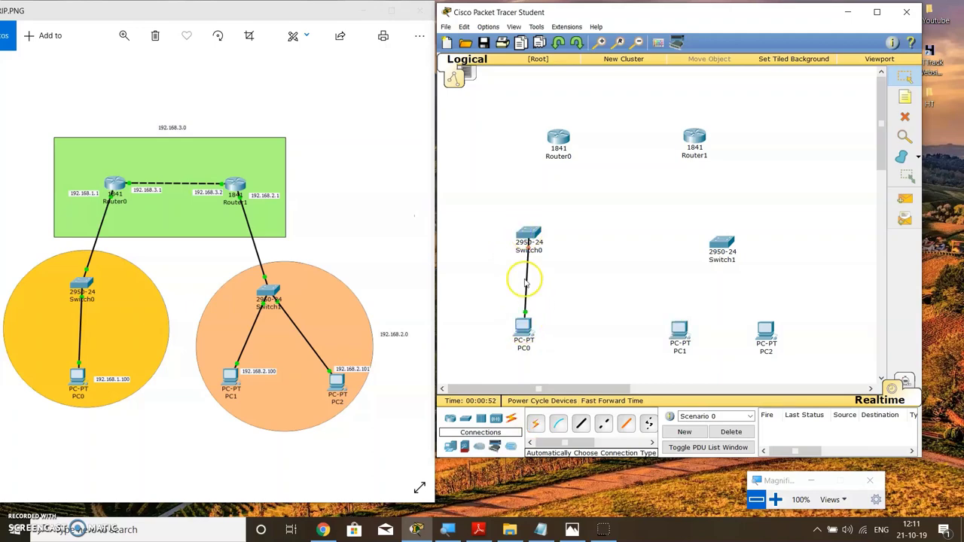
{"action": "left_click", "coordinate": [528, 235]}
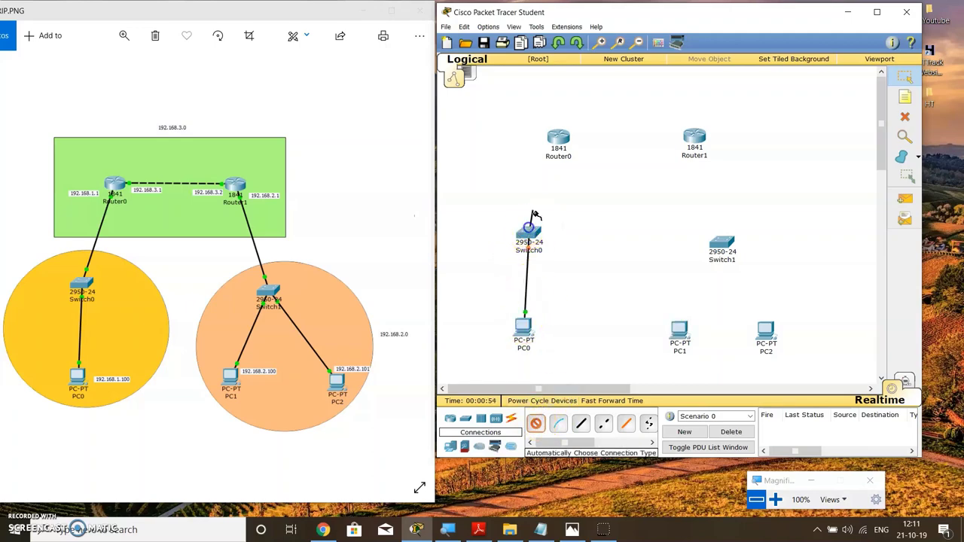
{"action": "left_click", "coordinate": [555, 139]}
{"action": "left_click", "coordinate": [535, 423]}
- Cable Router0 to Router1 and Router1 to Switch1
{"action": "left_click", "coordinate": [535, 423]}
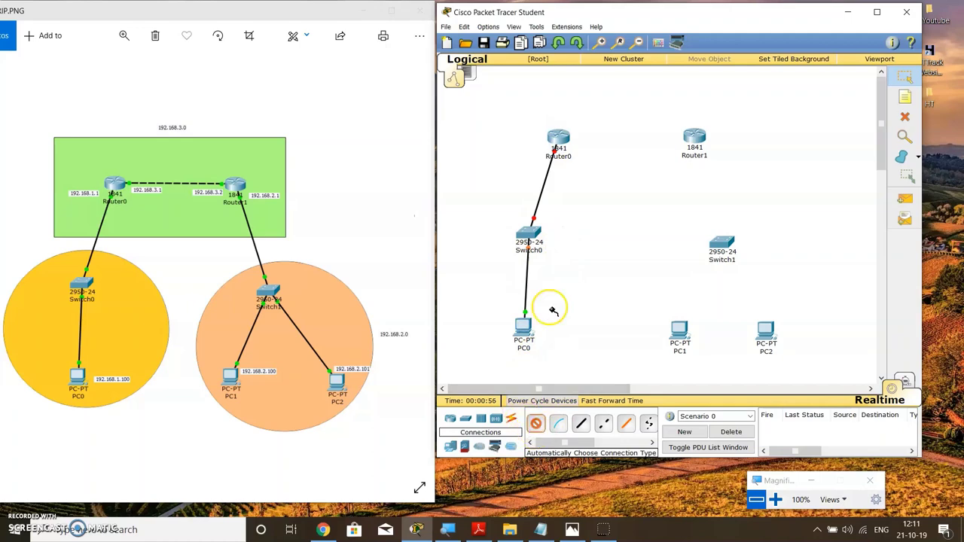
{"action": "left_click", "coordinate": [557, 139]}
{"action": "left_click", "coordinate": [691, 140]}
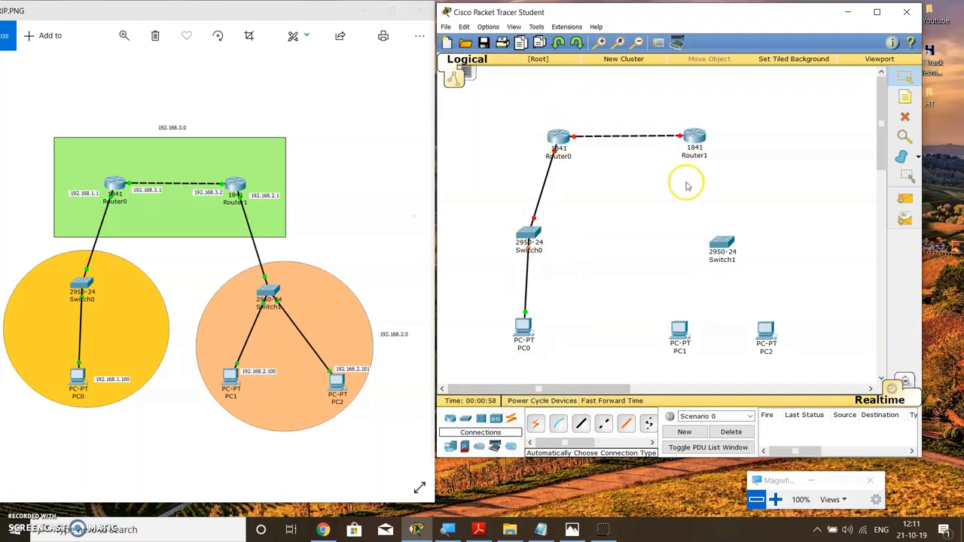
{"action": "left_click", "coordinate": [721, 239]}
- Cable Switch1 to PC1 and to PC2
{"action": "left_click", "coordinate": [536, 424]}
{"action": "left_click", "coordinate": [719, 251]}
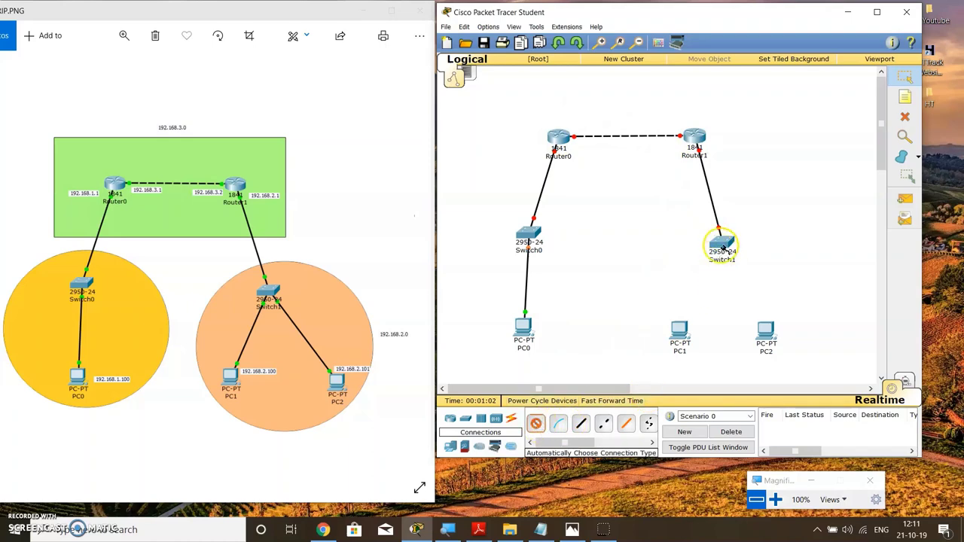
{"action": "left_click", "coordinate": [676, 331]}
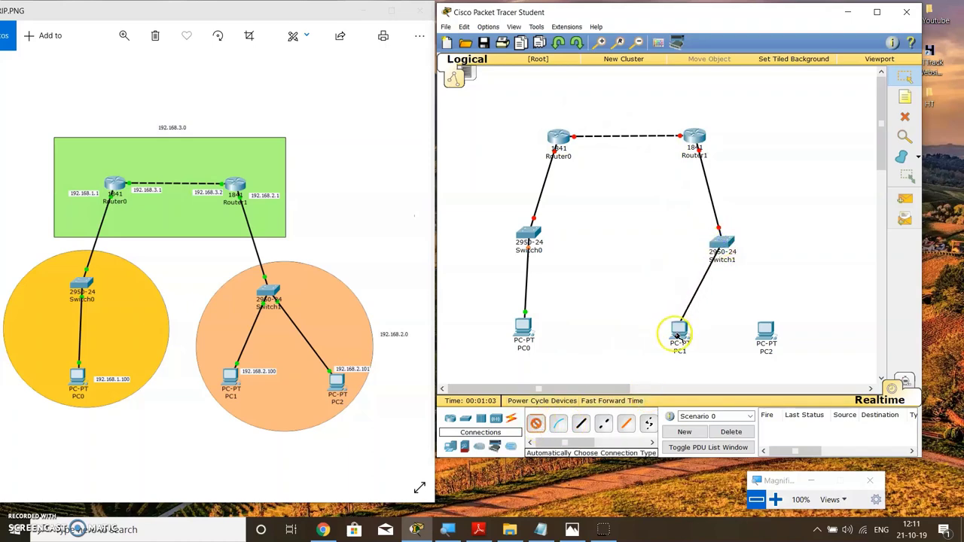
{"action": "left_click", "coordinate": [536, 423]}
{"action": "left_click", "coordinate": [721, 249]}
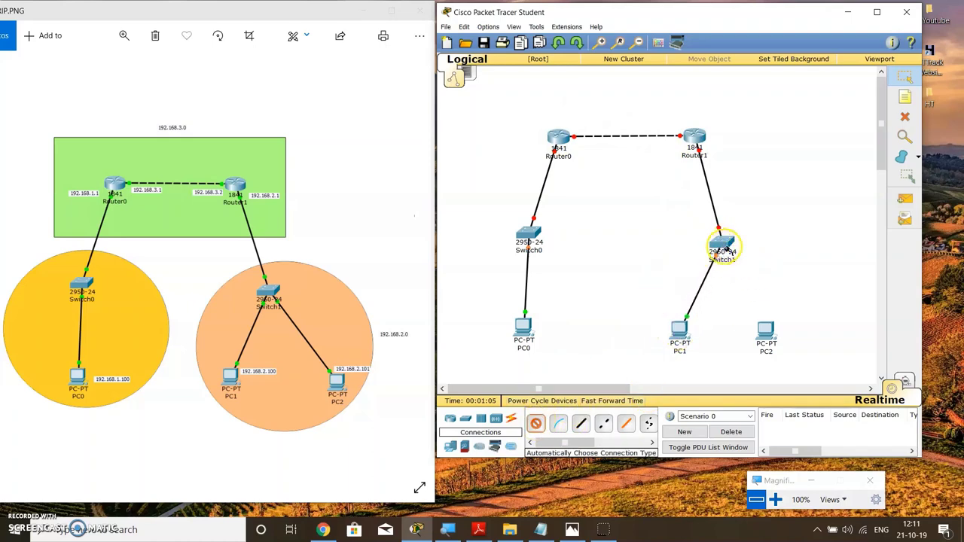
{"action": "left_click", "coordinate": [767, 331]}
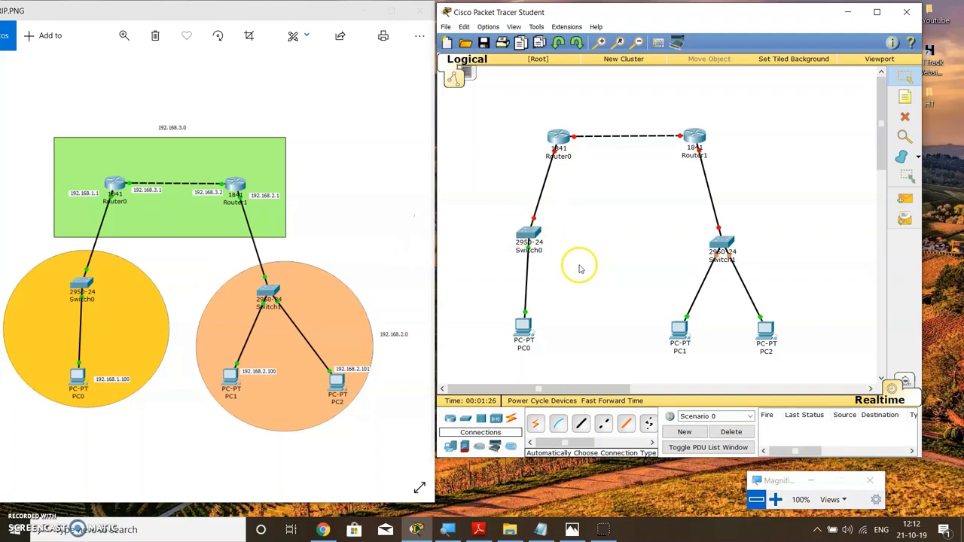
{"action": "left_click", "coordinate": [775, 500]}
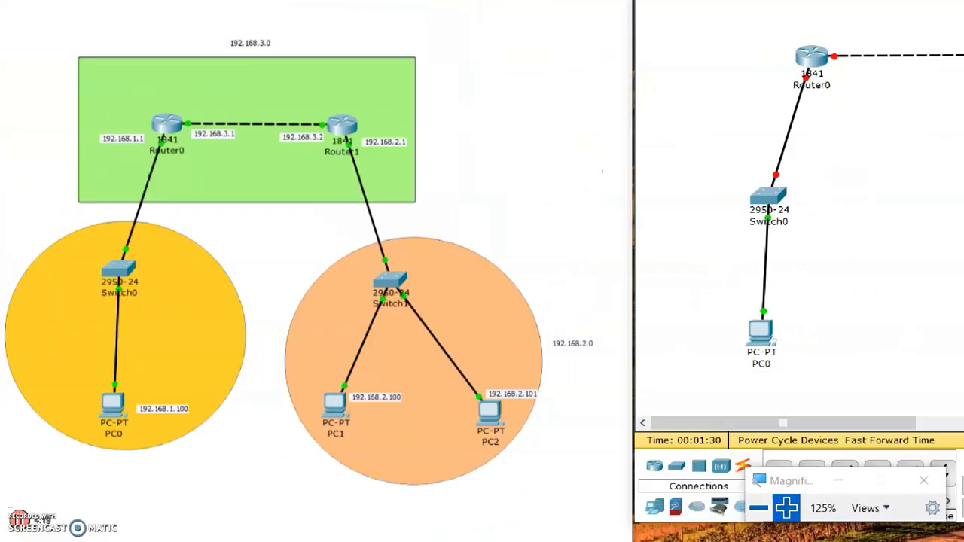
{"action": "left_click", "coordinate": [781, 504]}
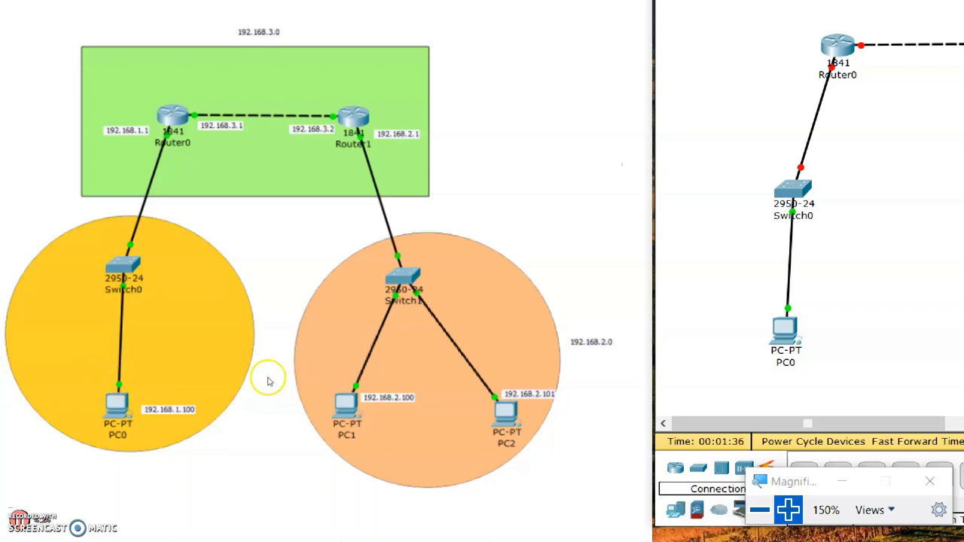
{"action": "left_click", "coordinate": [759, 510]}
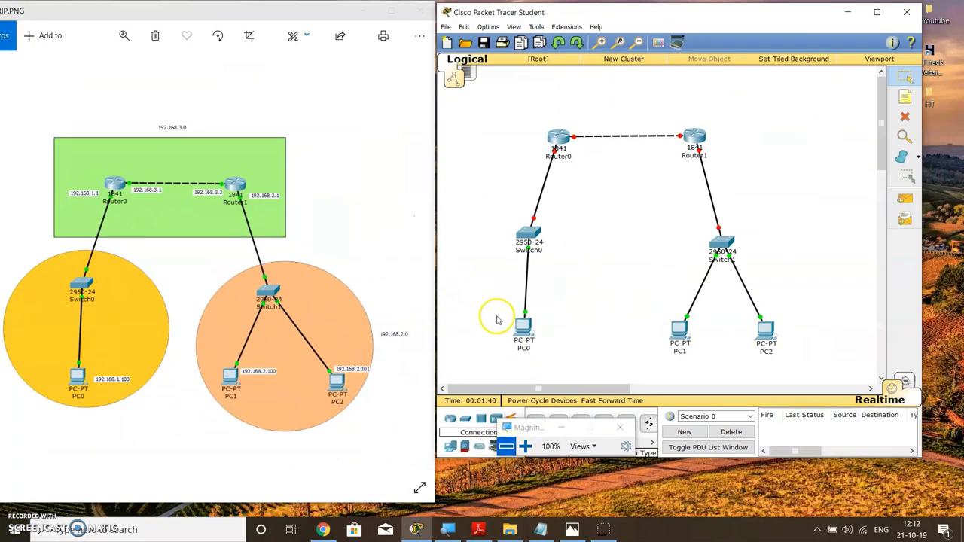
- Open PC0's Desktop IP Configuration panel
{"action": "left_click", "coordinate": [550, 338]}
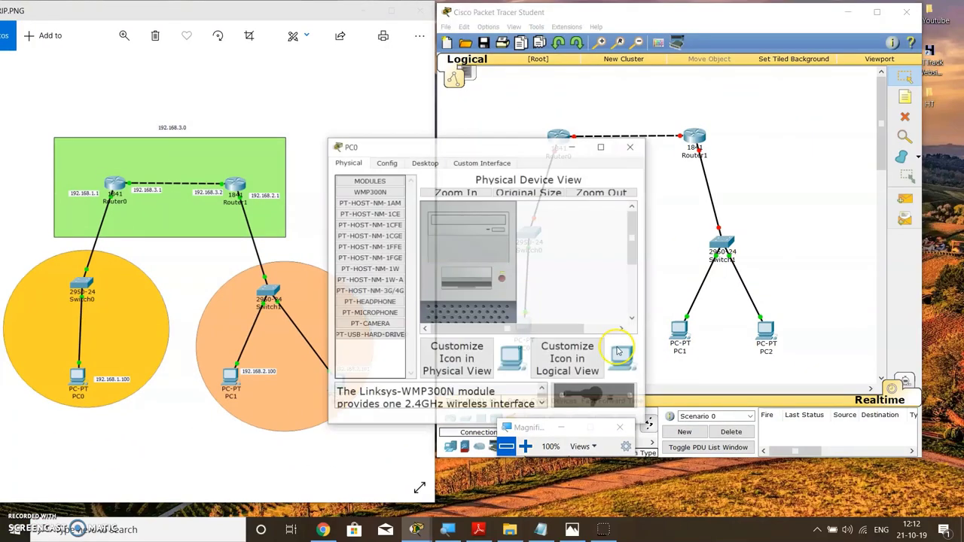
{"action": "left_click", "coordinate": [384, 161]}
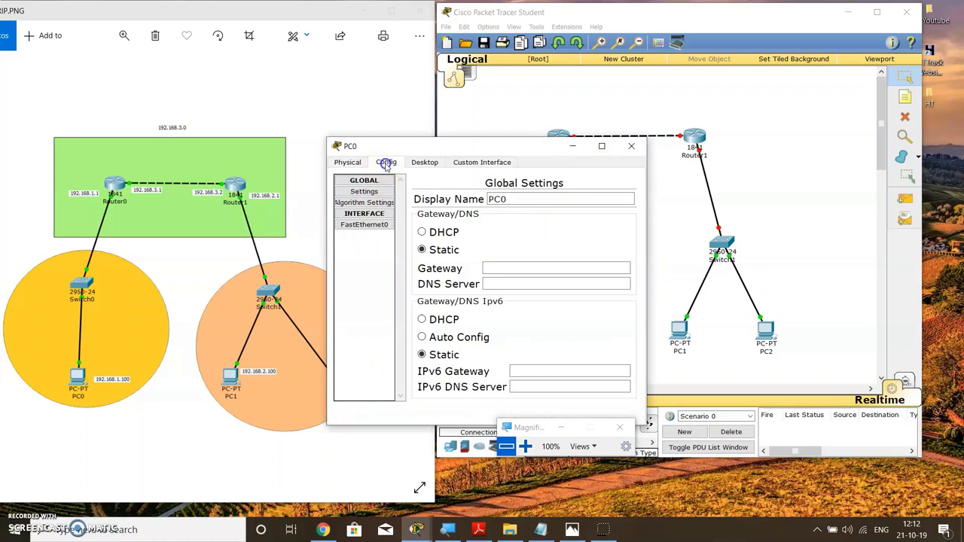
{"action": "left_click", "coordinate": [423, 163]}
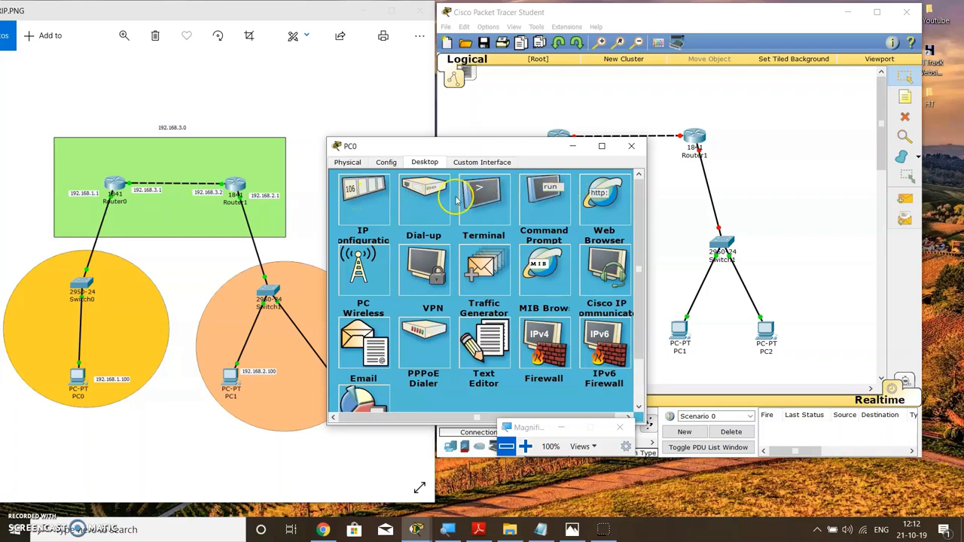
{"action": "left_click", "coordinate": [386, 162]}
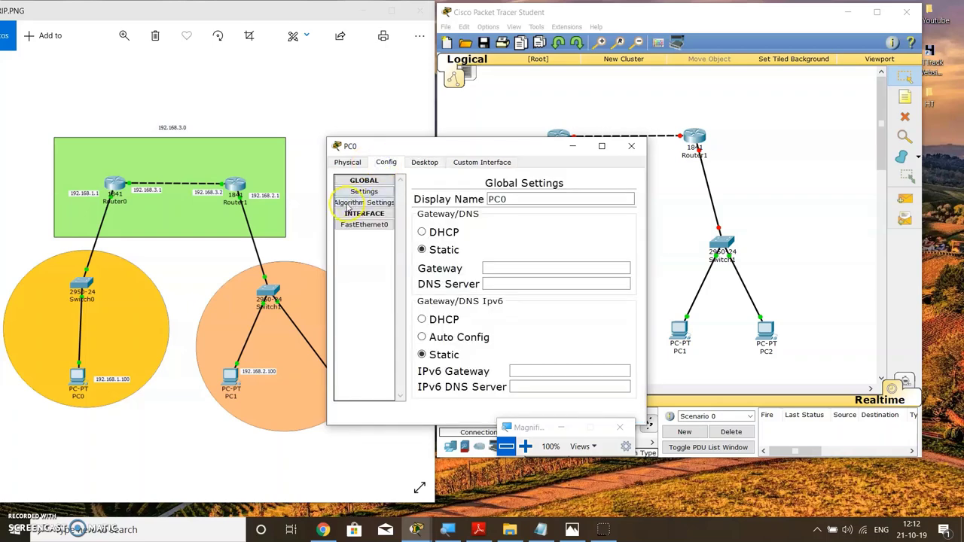
{"action": "left_click", "coordinate": [348, 162]}
{"action": "left_click", "coordinate": [386, 162]}
{"action": "left_click", "coordinate": [426, 163]}
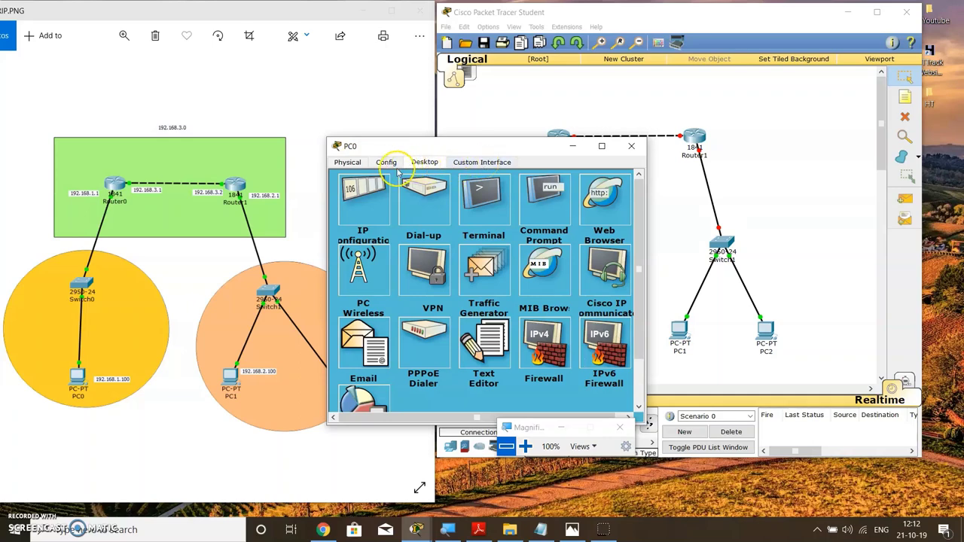
{"action": "left_click", "coordinate": [369, 197]}
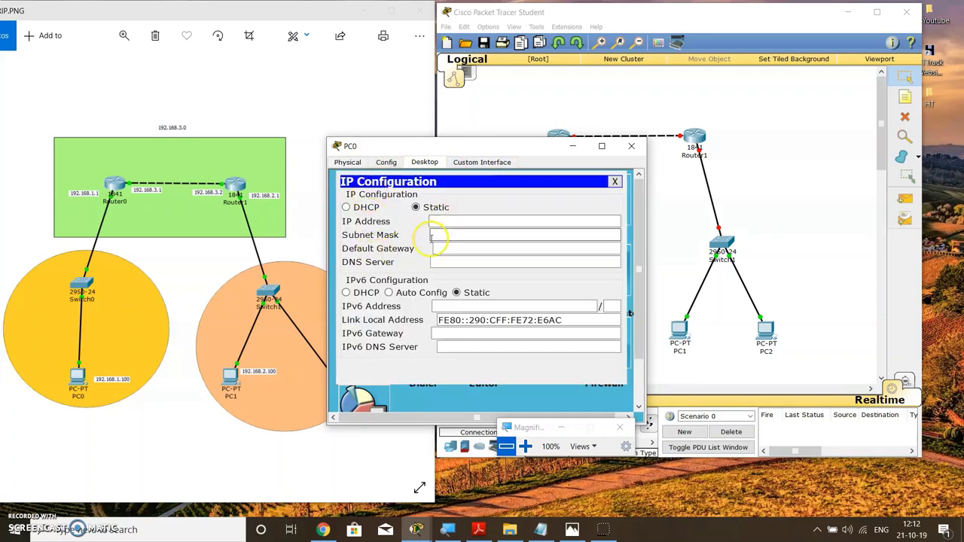
- Enter IP address 192.168.1.100 and subnet mask 255.255.255.0 for PC0
{"action": "left_click", "coordinate": [445, 223]}
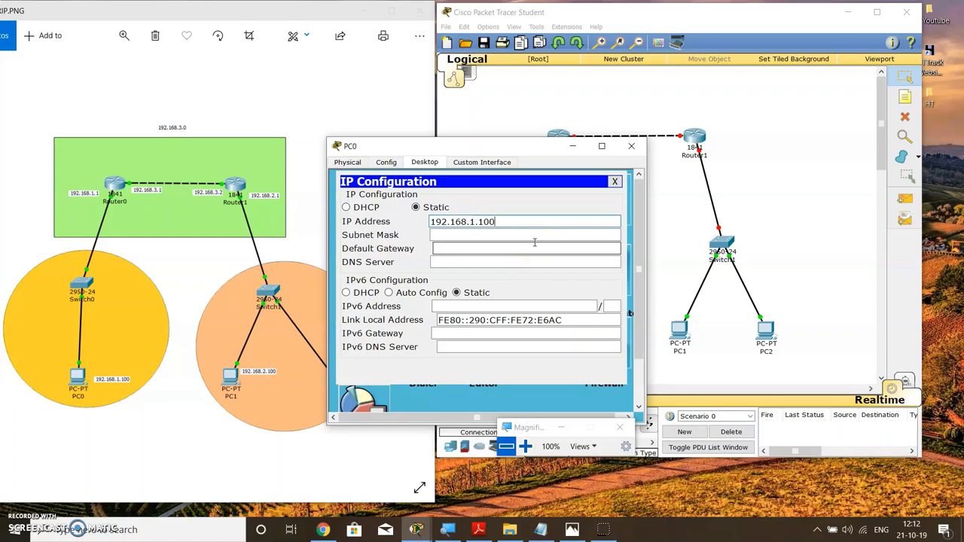
{"action": "left_click", "coordinate": [533, 240]}
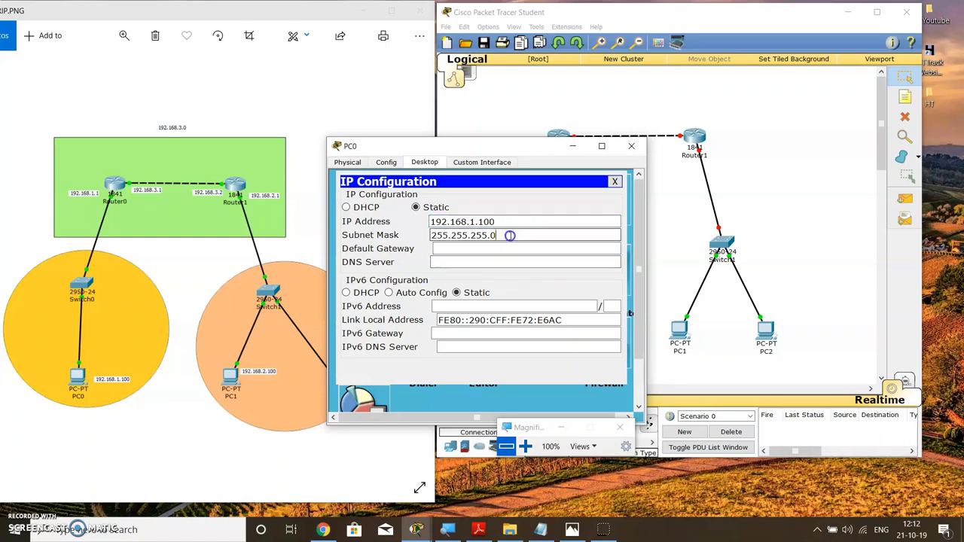
{"action": "left_click_drag", "start_coordinate": [510, 235], "coordinate": [427, 235]}
{"action": "left_click_drag", "start_coordinate": [494, 221], "coordinate": [428, 222]}
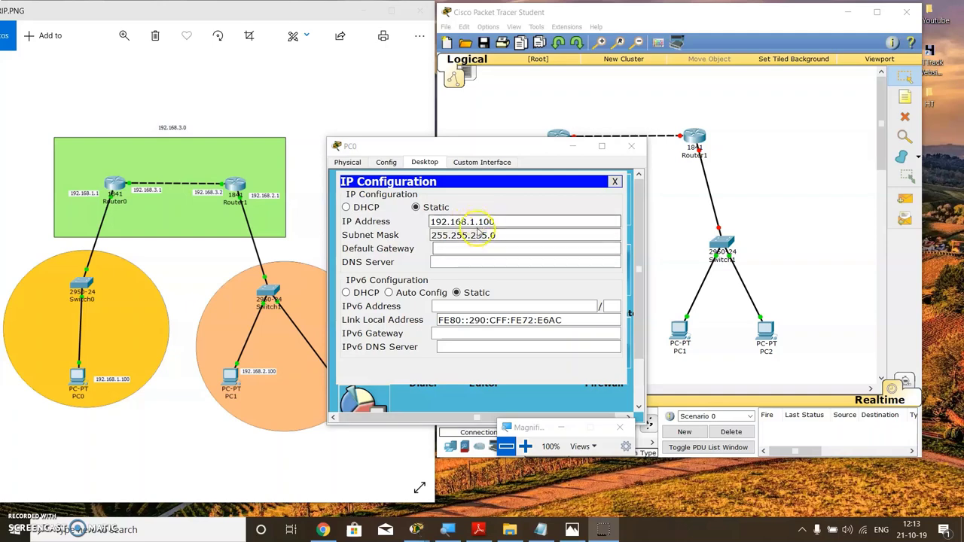
{"action": "left_click_drag", "start_coordinate": [487, 235], "coordinate": [419, 238]}
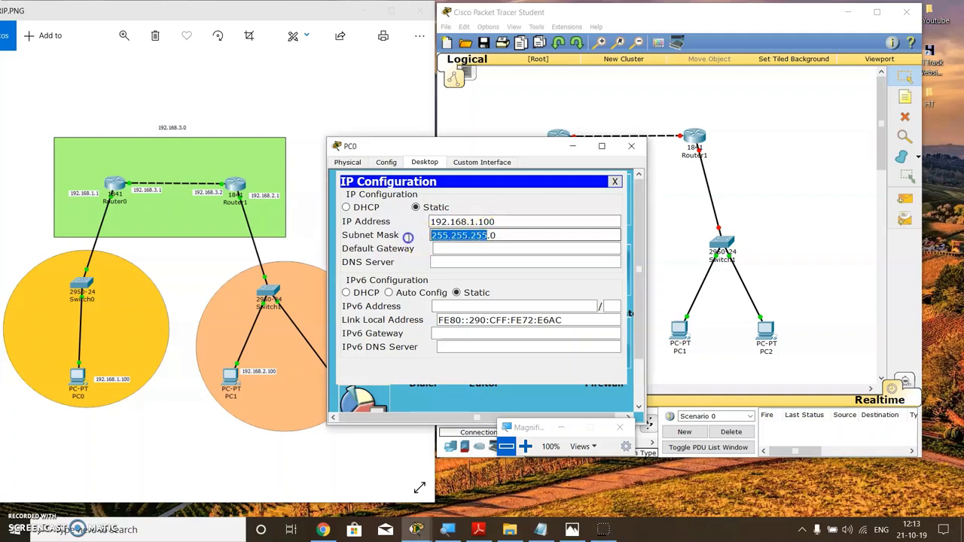
{"action": "left_click_drag", "start_coordinate": [497, 236], "coordinate": [486, 236]}
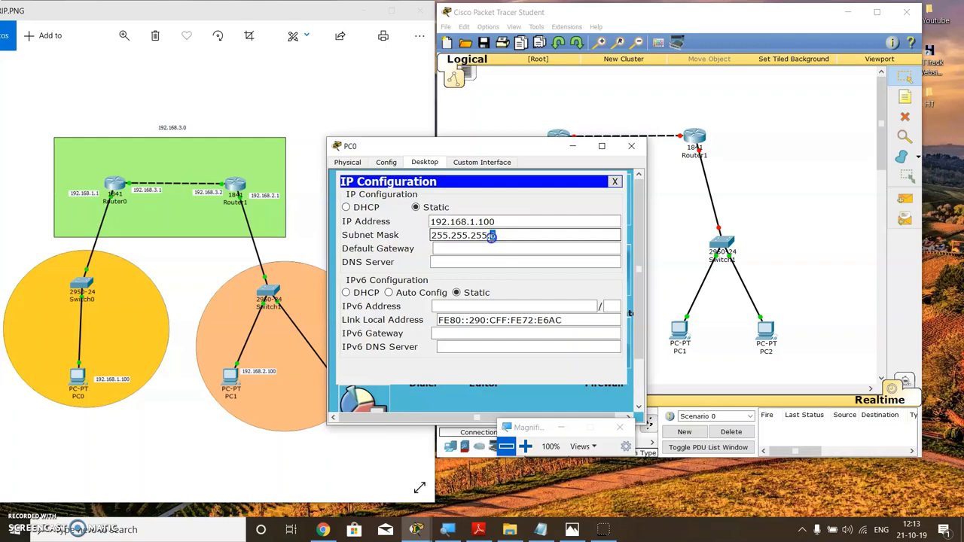
- Set PC0's default gateway to 192.168.1.1 and close the panel
{"action": "left_click", "coordinate": [460, 249]}
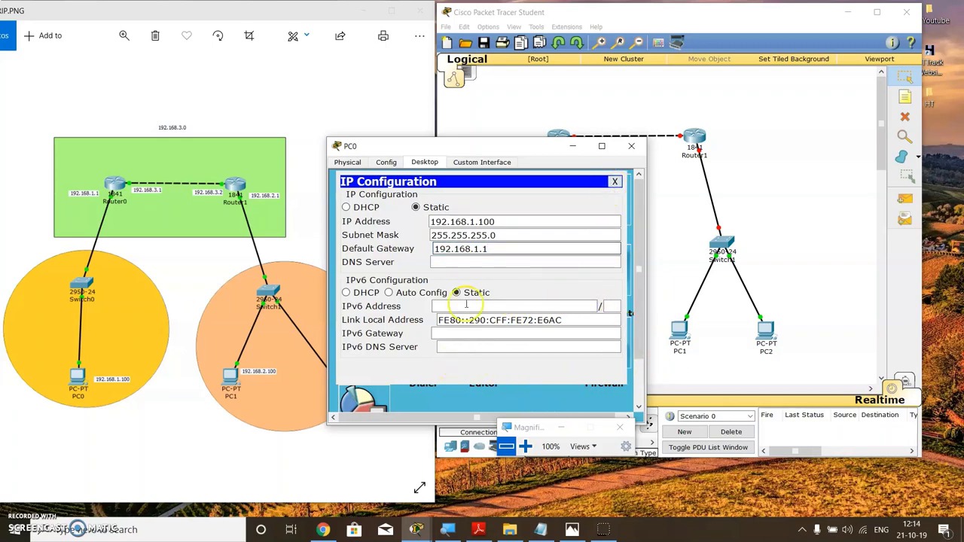
{"action": "left_click", "coordinate": [456, 262]}
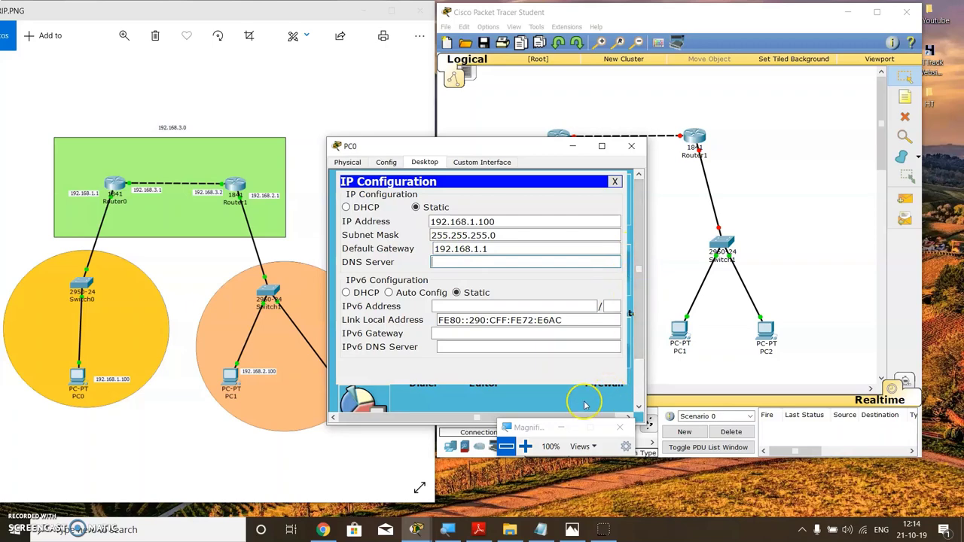
{"action": "left_click_drag", "start_coordinate": [472, 436], "coordinate": [475, 506]}
{"action": "left_click", "coordinate": [614, 182]}
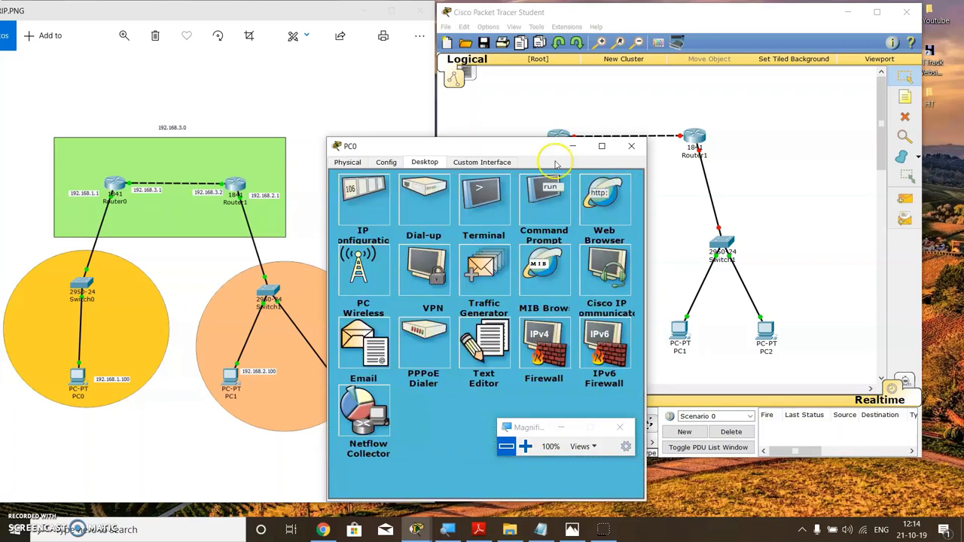
{"action": "left_click", "coordinate": [631, 150]}
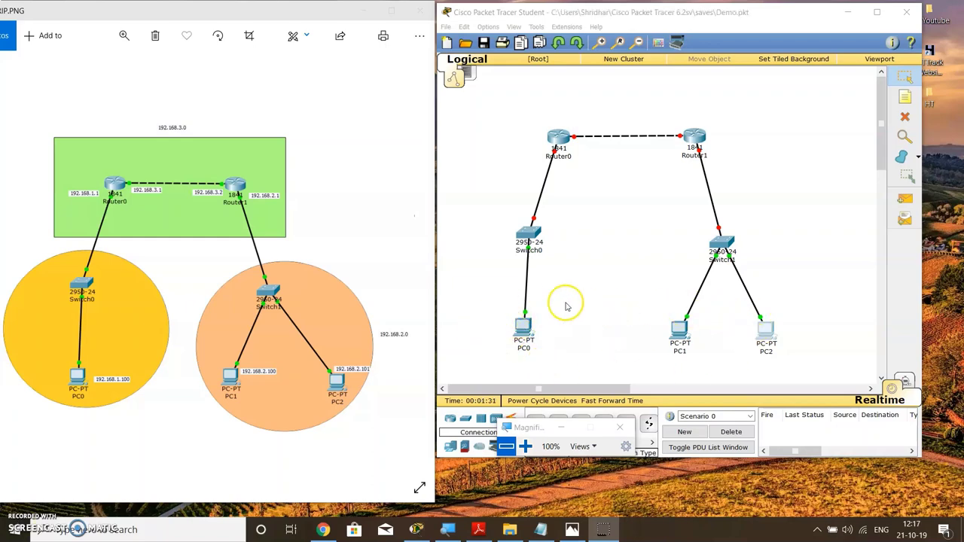
{"action": "left_click", "coordinate": [683, 339]}
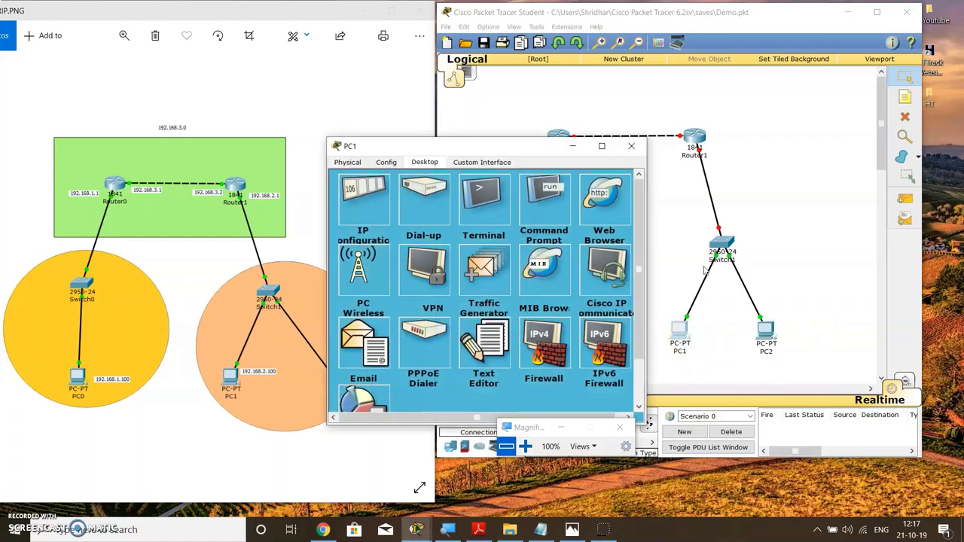
{"action": "left_click", "coordinate": [428, 202]}
{"action": "left_click", "coordinate": [546, 303]}
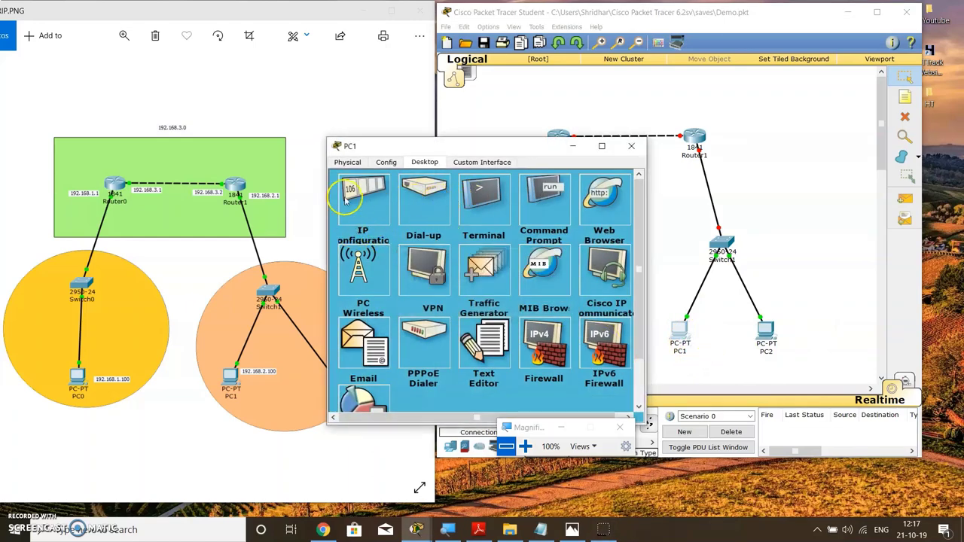
{"action": "left_click", "coordinate": [363, 202]}
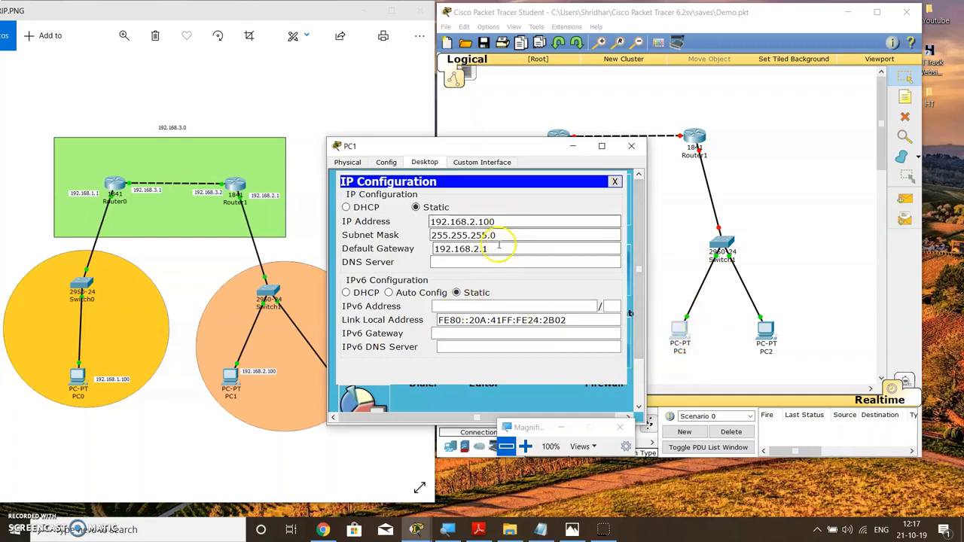
{"action": "left_click_drag", "start_coordinate": [497, 251], "coordinate": [424, 248]}
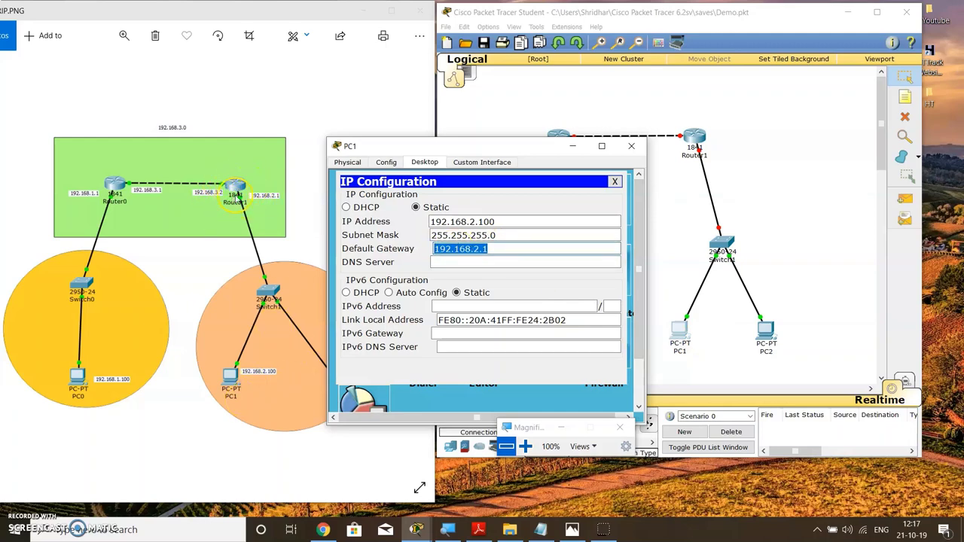
{"action": "left_click", "coordinate": [614, 181]}
{"action": "left_click", "coordinate": [631, 145]}
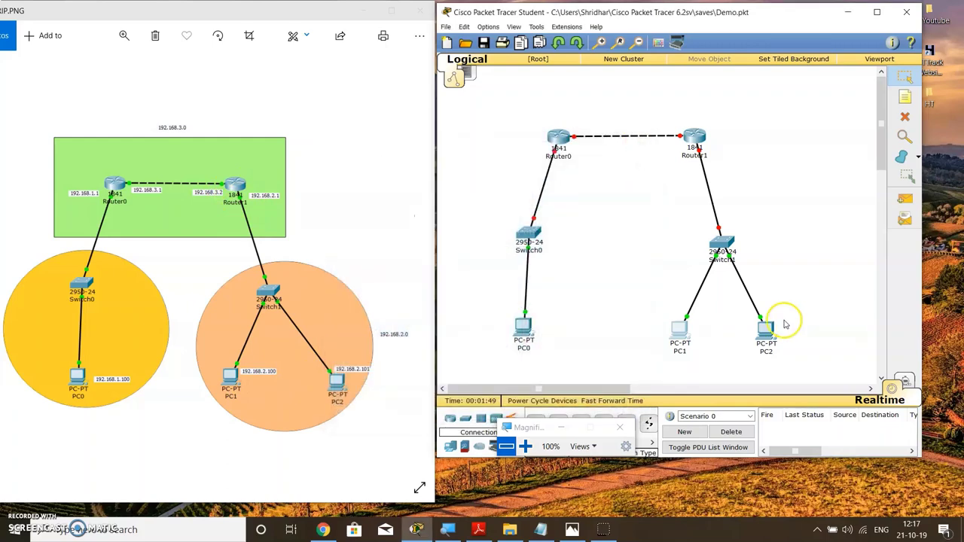
- Verify PC2 has 192.168.2.101 with gateway 192.168.2.1, then maximize Packet Tracer
{"action": "left_click", "coordinate": [781, 325]}
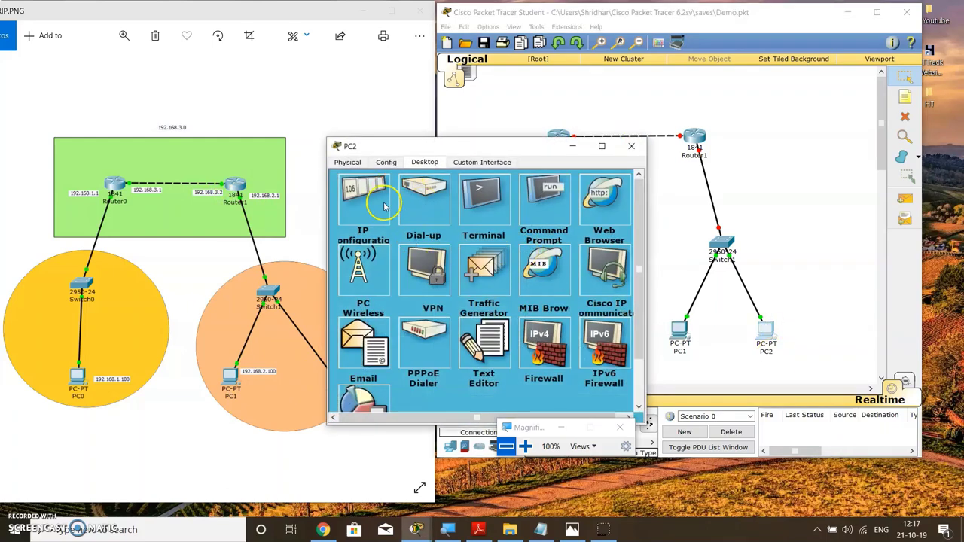
{"action": "left_click", "coordinate": [384, 205]}
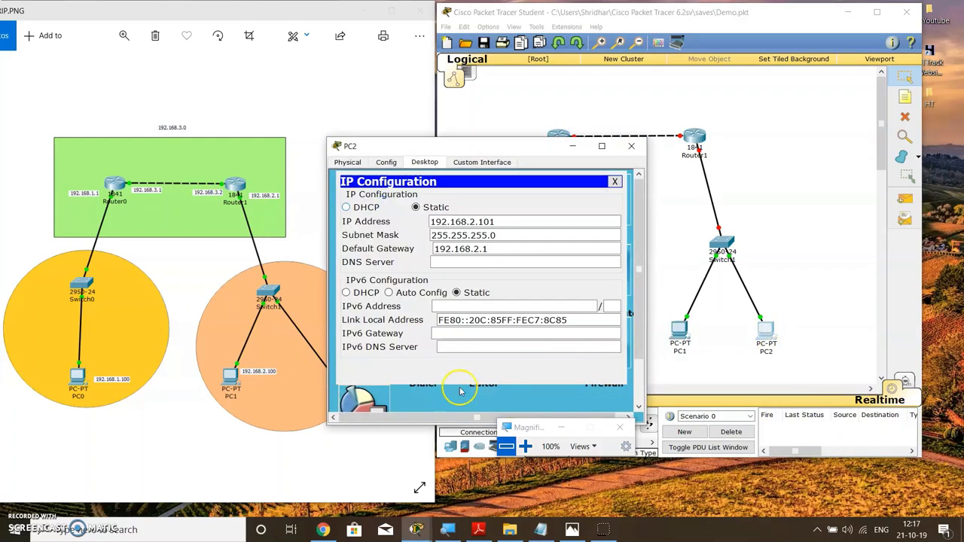
{"action": "left_click", "coordinate": [615, 181]}
{"action": "left_click", "coordinate": [631, 145]}
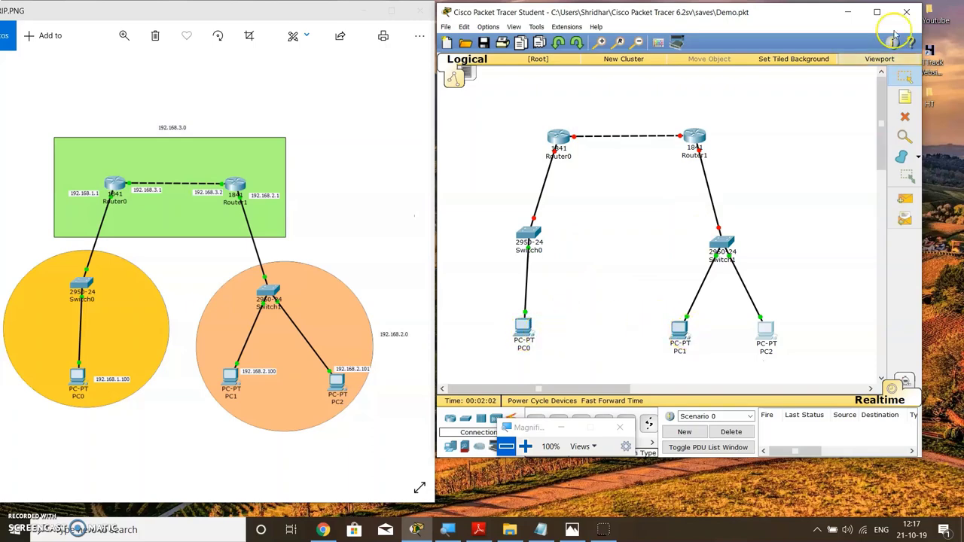
{"action": "left_click", "coordinate": [876, 12]}
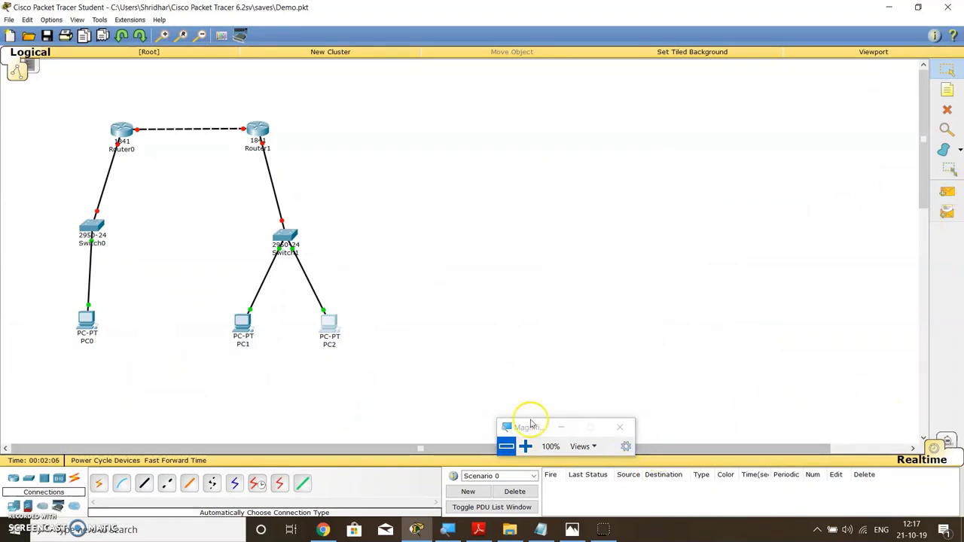
- Send a simple PDU test ping from PC0 to PC1
{"action": "left_click_drag", "start_coordinate": [547, 424], "coordinate": [738, 534]}
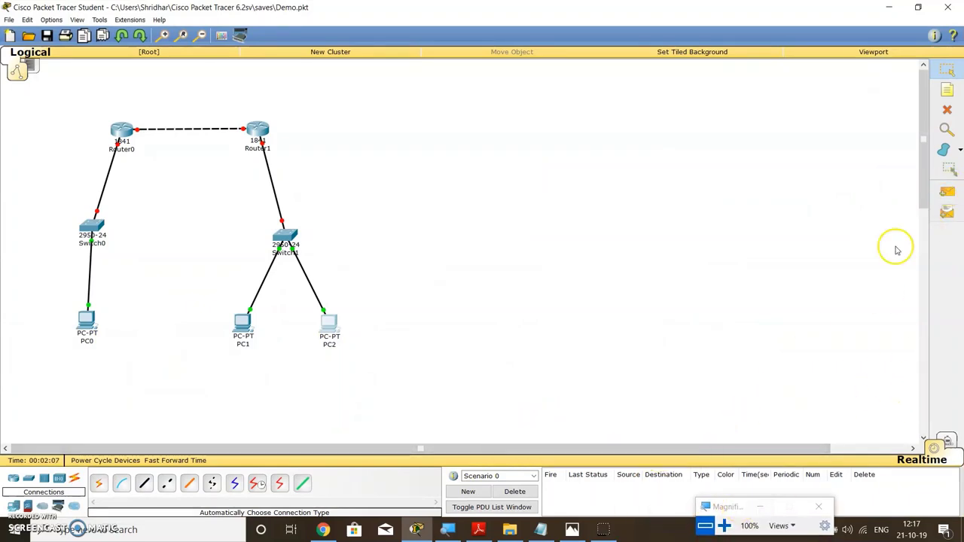
{"action": "left_click", "coordinate": [950, 194]}
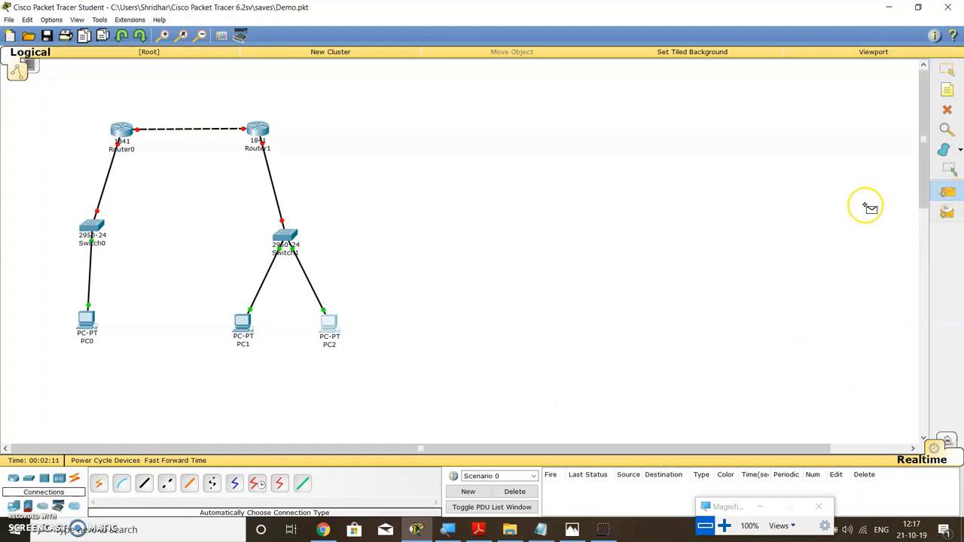
{"action": "left_click", "coordinate": [85, 321]}
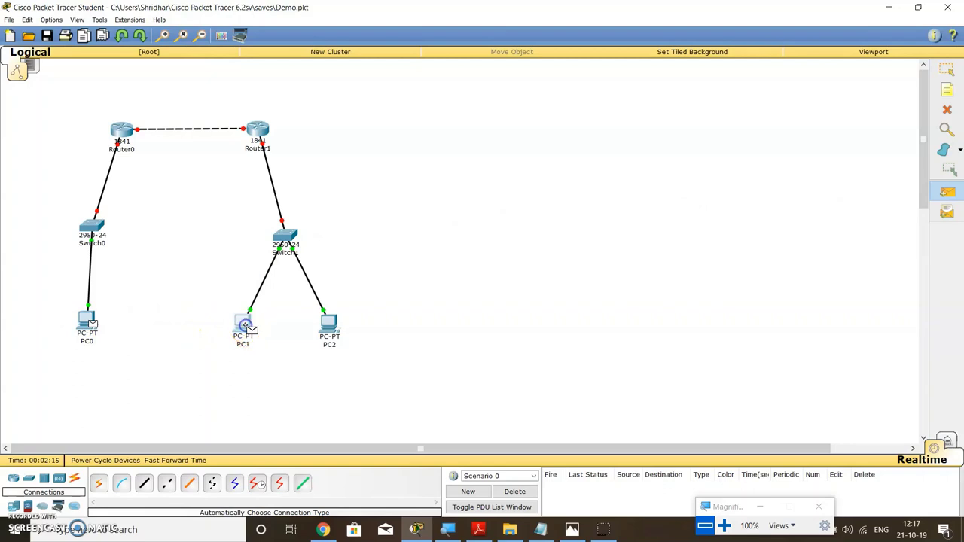
{"action": "left_click", "coordinate": [248, 332]}
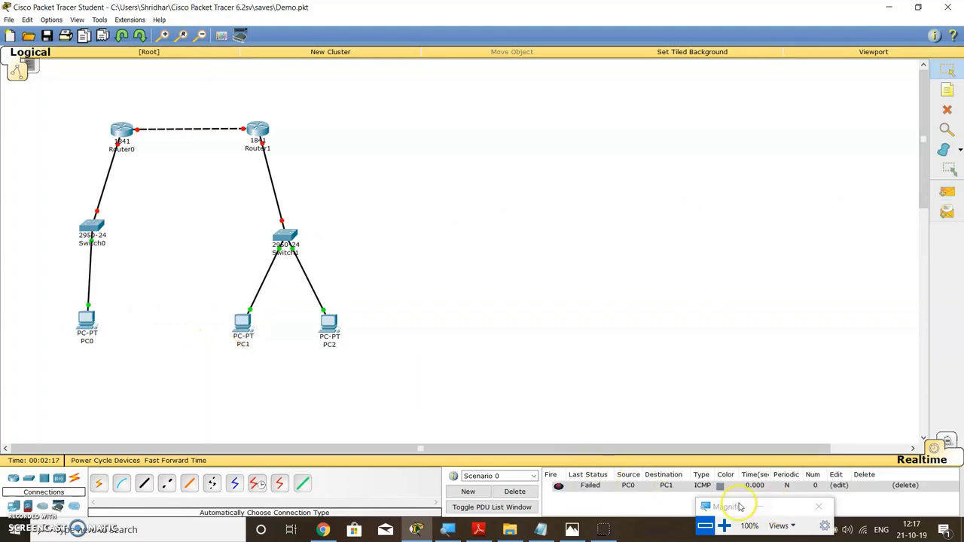
- Check the ping's Failed status and restore the window beside the diagram
{"action": "left_click_drag", "start_coordinate": [731, 508], "coordinate": [606, 214]}
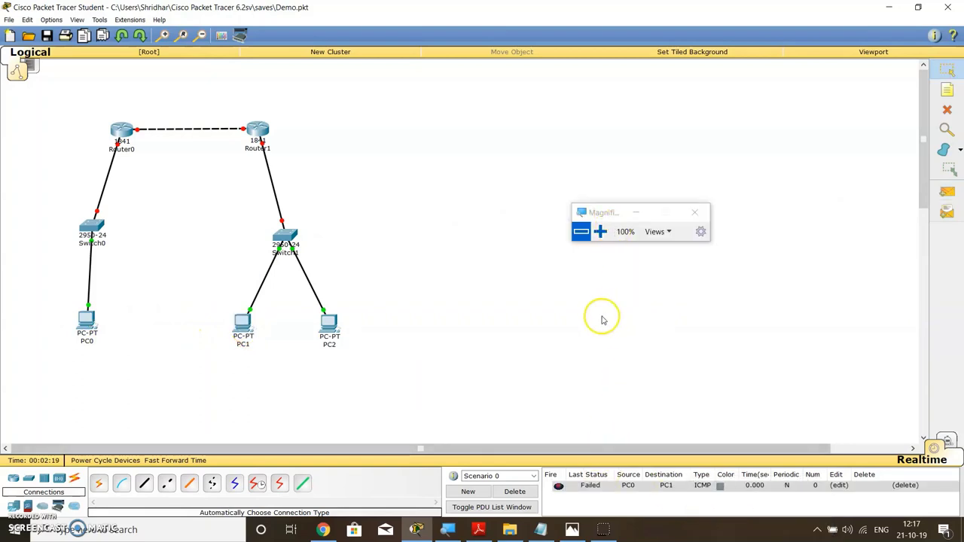
{"action": "left_click", "coordinate": [600, 231]}
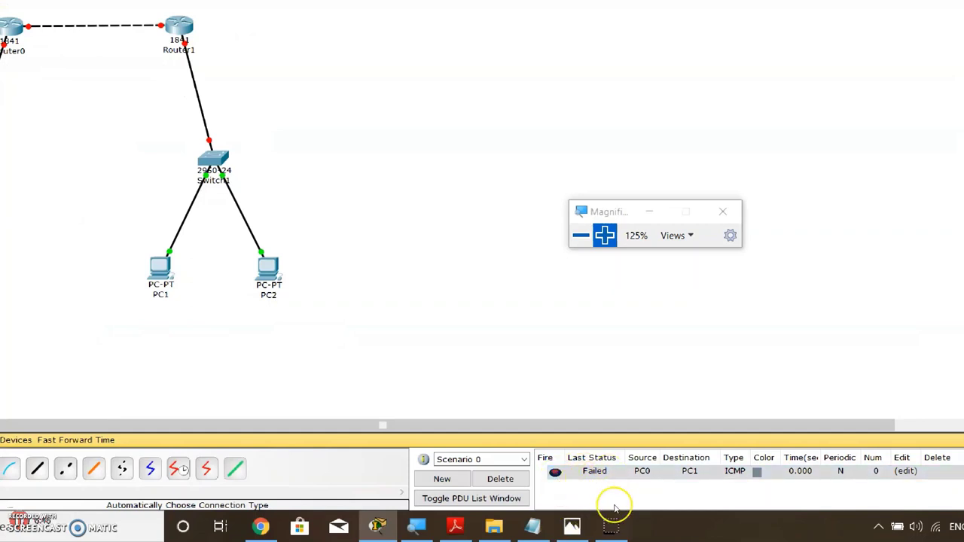
{"action": "left_click", "coordinate": [580, 235]}
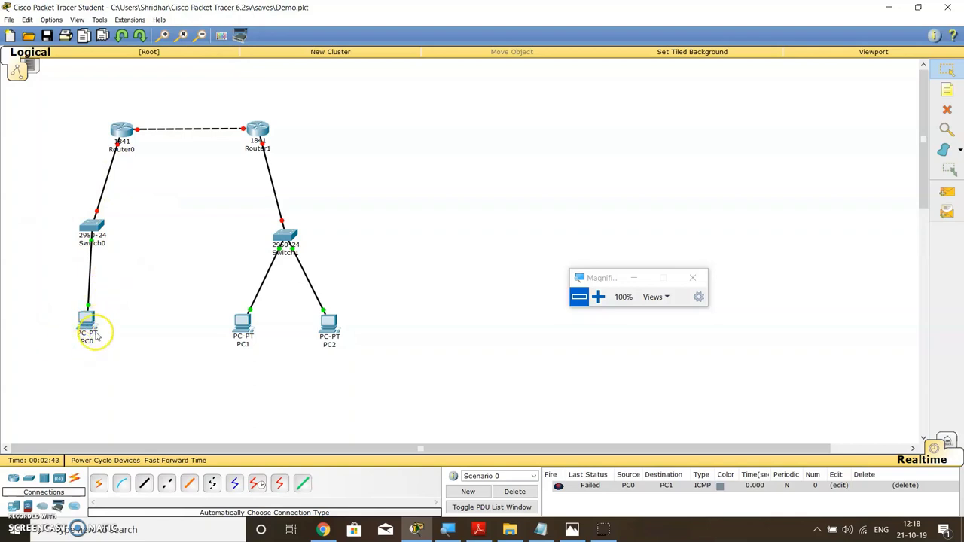
{"action": "mouse_move", "coordinate": [99, 229]}
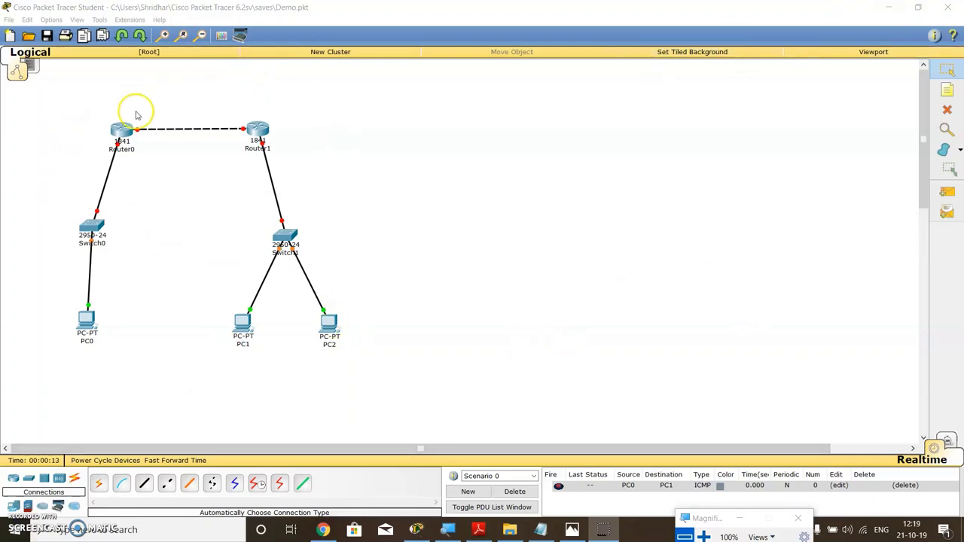
{"action": "left_click", "coordinate": [918, 7]}
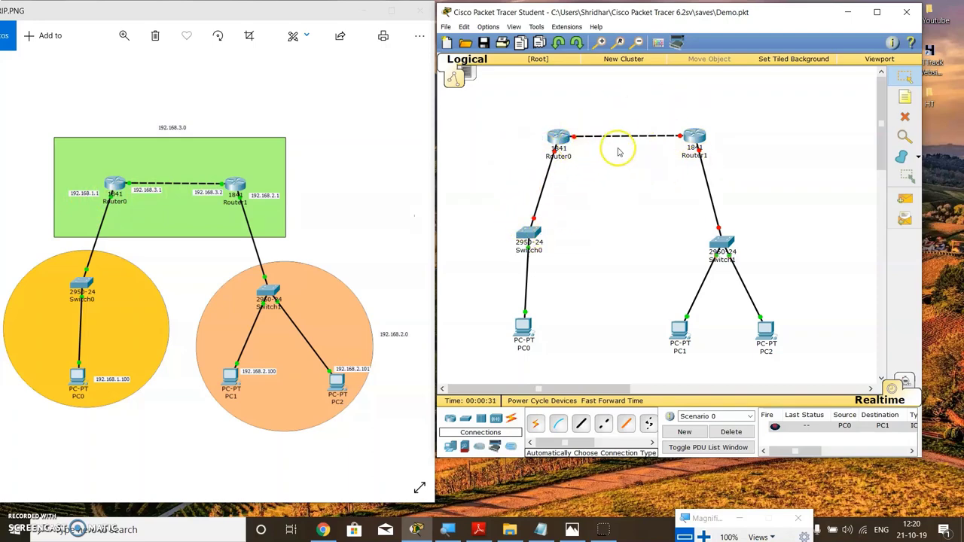
- Check that Router0's ports are unaddressed and open its physical device window
{"action": "left_click", "coordinate": [558, 143]}
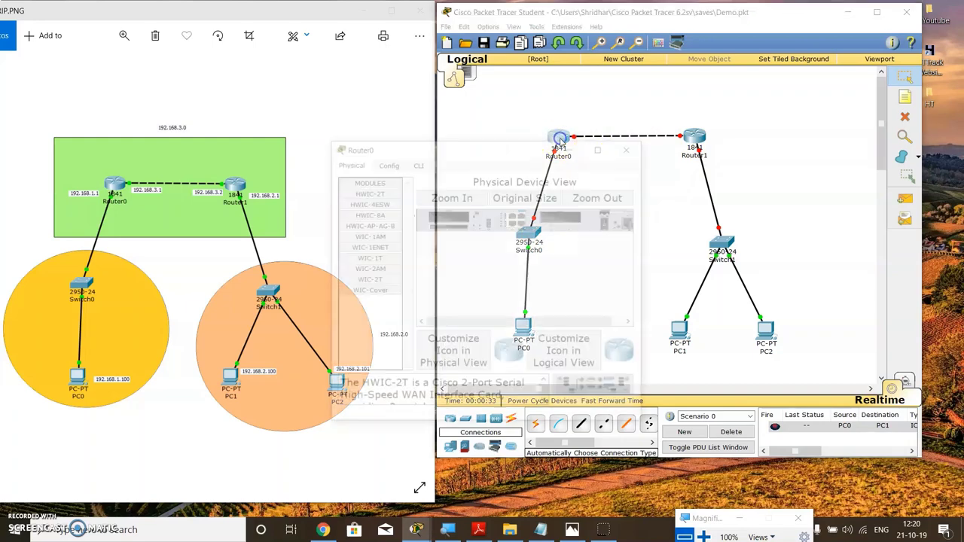
{"action": "left_click", "coordinate": [634, 143]}
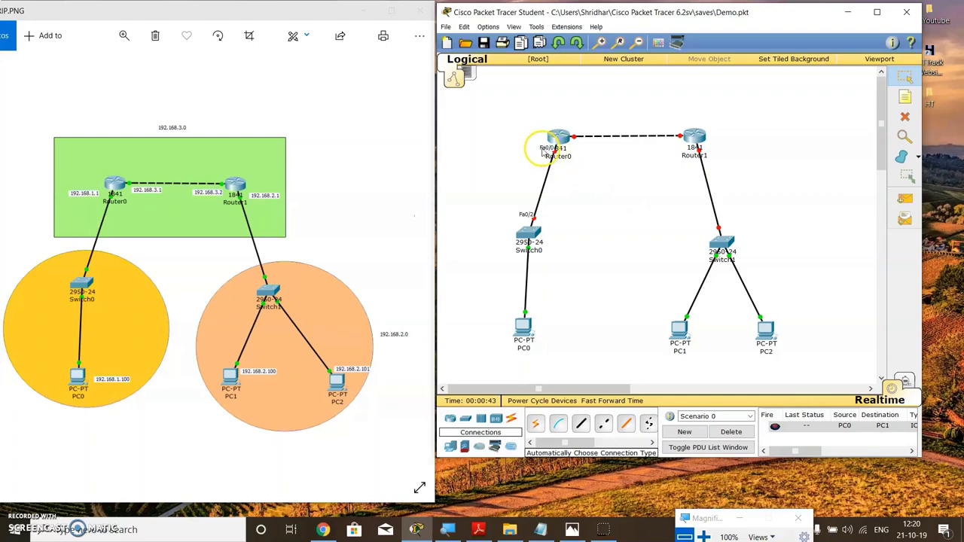
{"action": "left_click", "coordinate": [704, 536]}
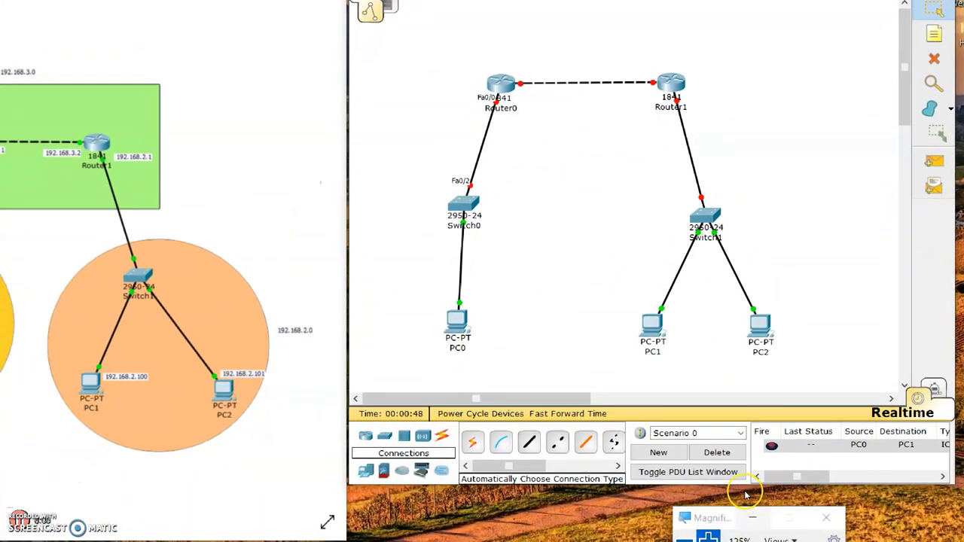
{"action": "left_click", "coordinate": [708, 536]}
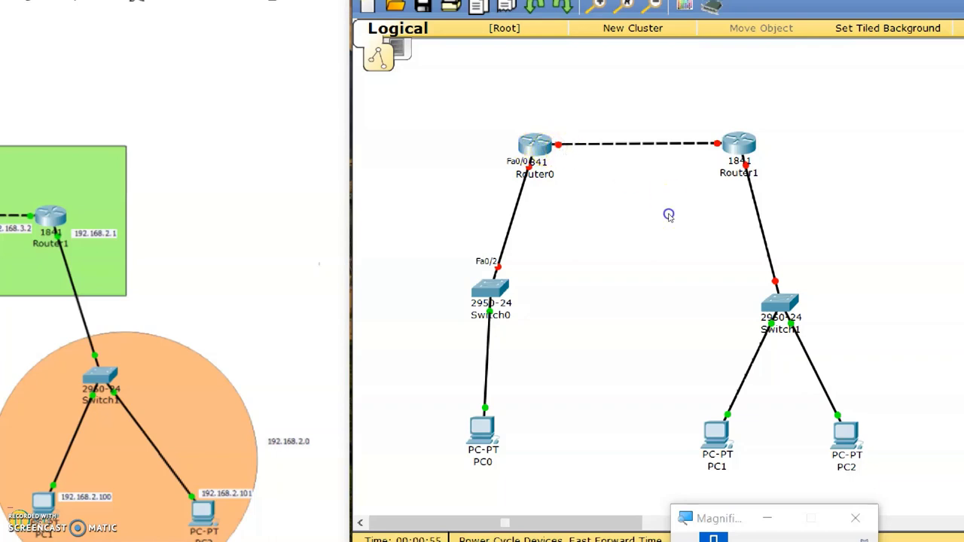
{"action": "left_click", "coordinate": [577, 140]}
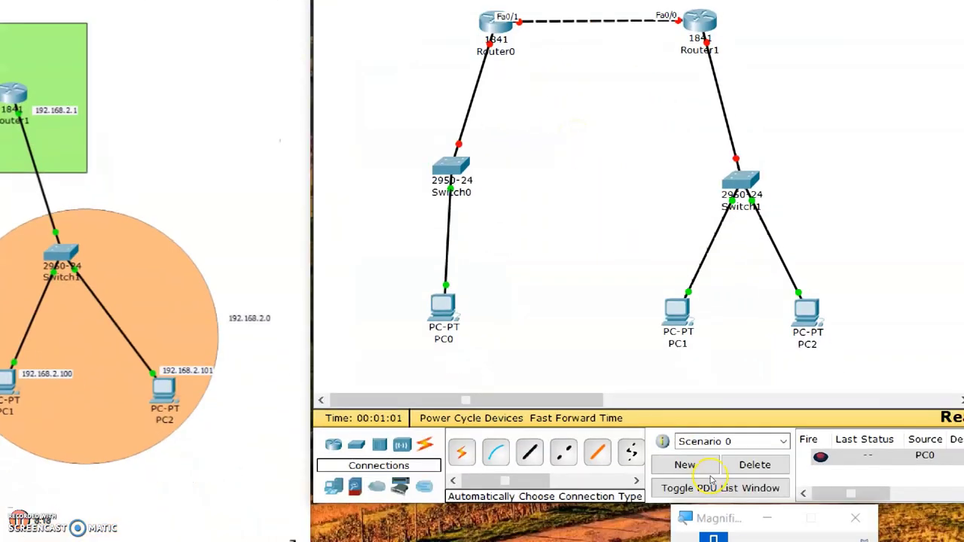
{"action": "left_click", "coordinate": [682, 464]}
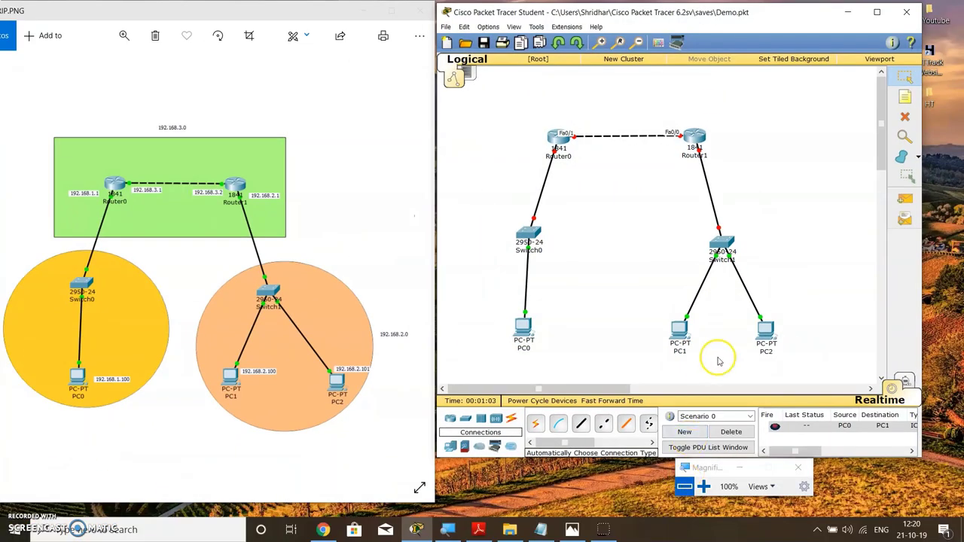
{"action": "left_click", "coordinate": [560, 140]}
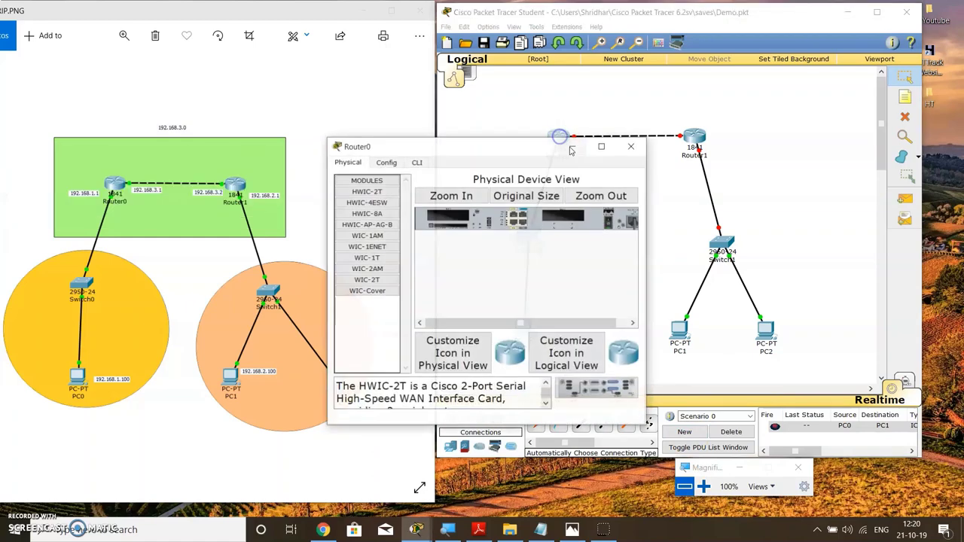
- Assign Router0's FastEthernet0/0 IP 192.168.1.1 with mask 255.255.255.0 and switch the port on
{"action": "left_click", "coordinate": [386, 163]}
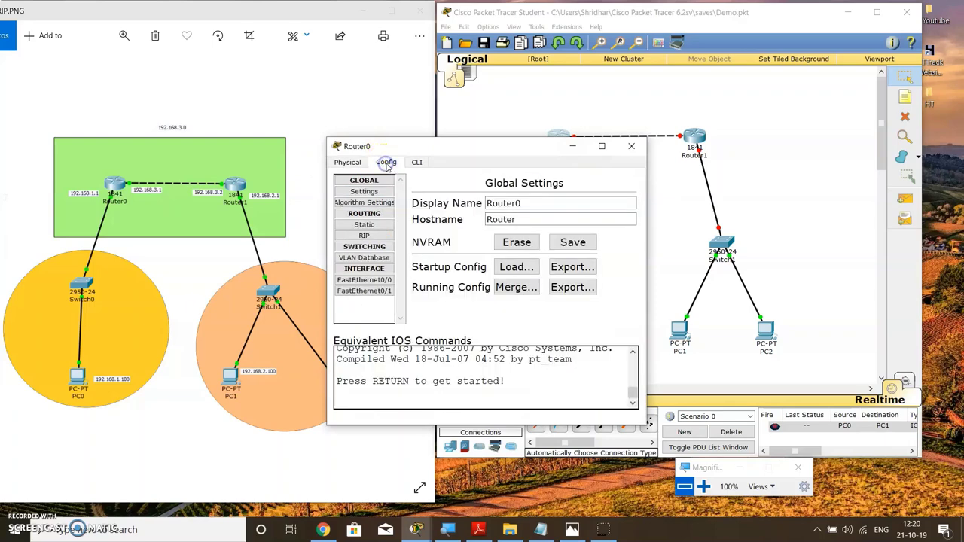
{"action": "left_click", "coordinate": [384, 280]}
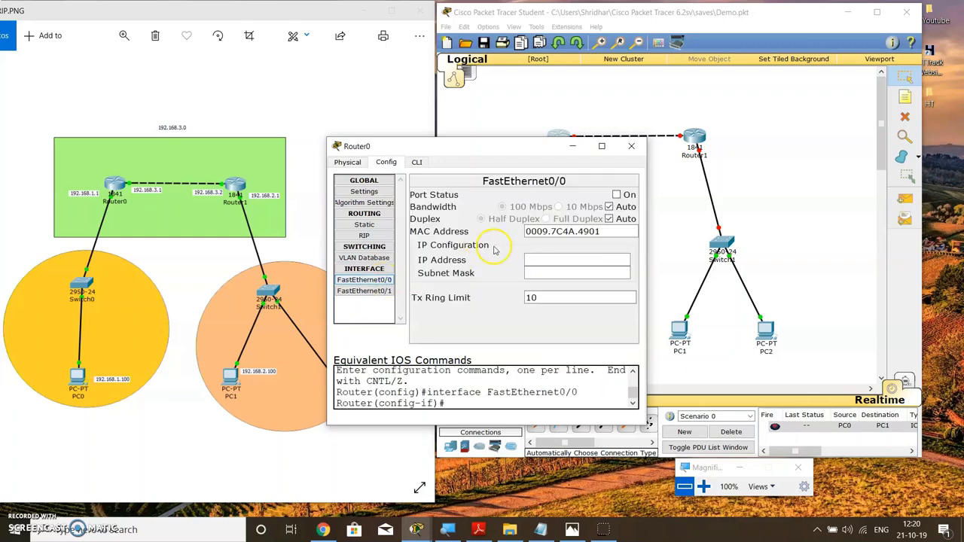
{"action": "left_click", "coordinate": [531, 256]}
{"action": "left_click_drag", "start_coordinate": [515, 144], "coordinate": [366, 123]}
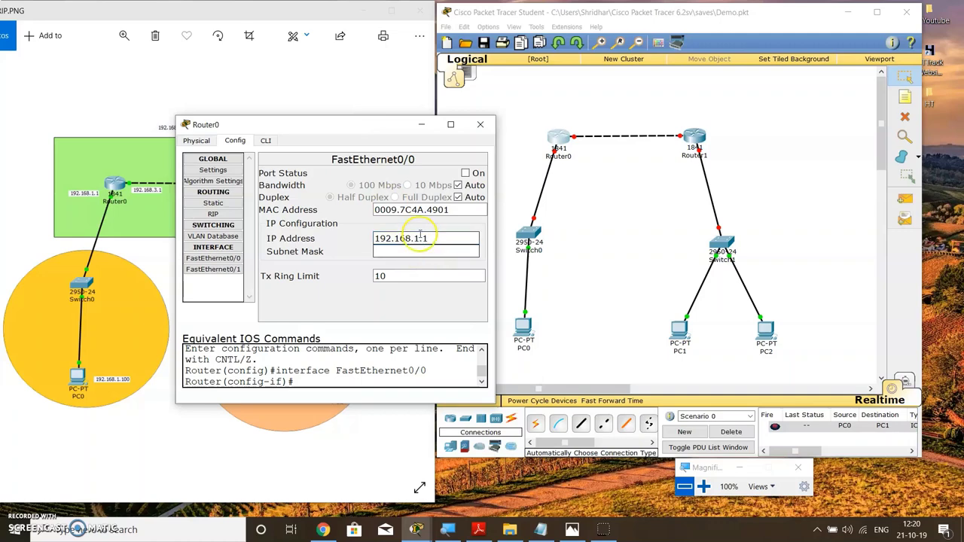
{"action": "left_click", "coordinate": [418, 251]}
{"action": "left_click", "coordinate": [424, 300]}
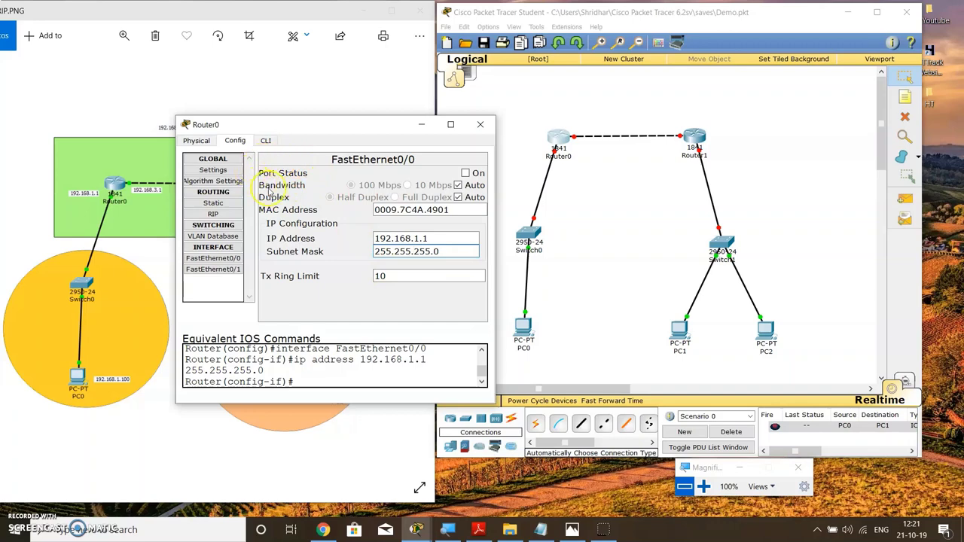
{"action": "left_click", "coordinate": [466, 174]}
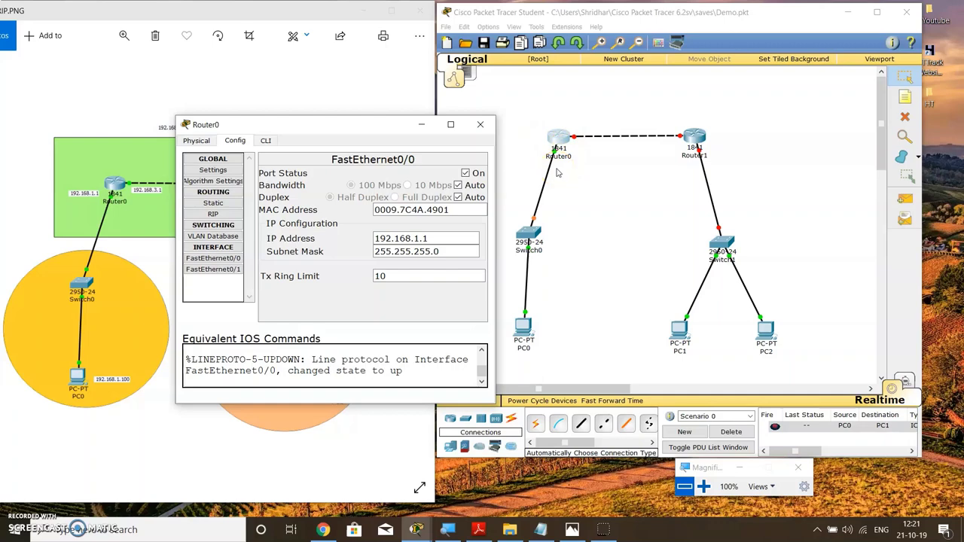
{"action": "left_click", "coordinate": [231, 271]}
{"action": "left_click", "coordinate": [439, 235]}
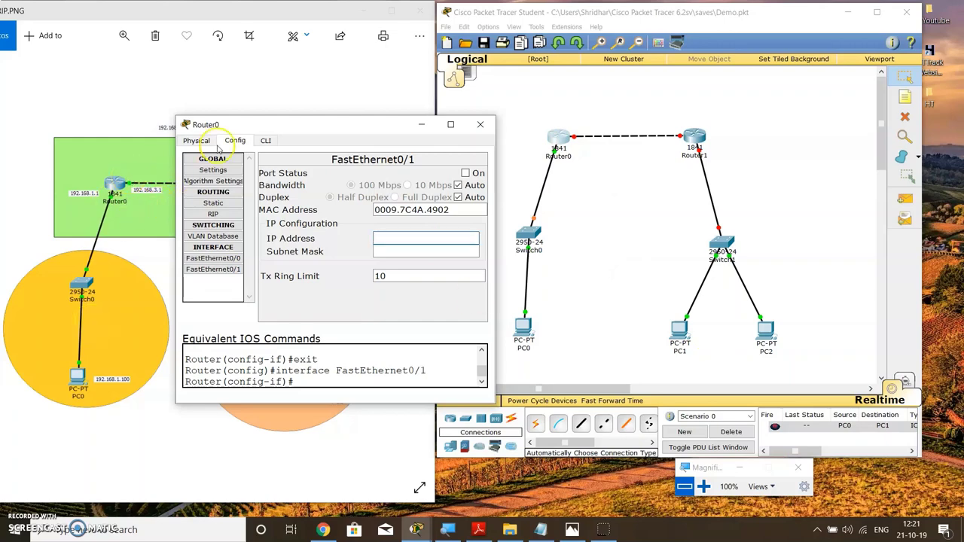
- Complete Router0's FastEthernet0/1 as 192.168.3.1/255.255.255.0, turn it on, and close Router0's settings
{"action": "left_click_drag", "start_coordinate": [266, 126], "coordinate": [224, 280]}
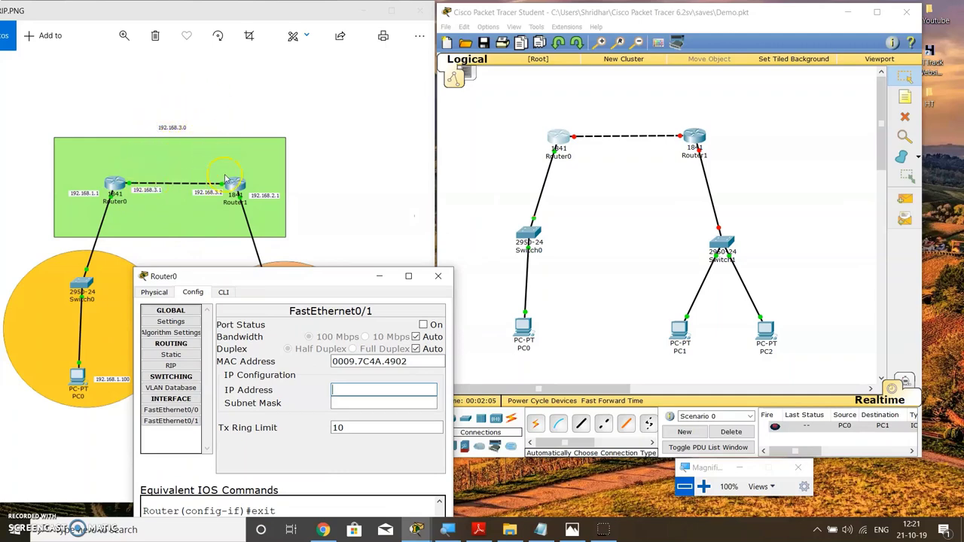
{"action": "left_click_drag", "start_coordinate": [303, 276], "coordinate": [493, 83]}
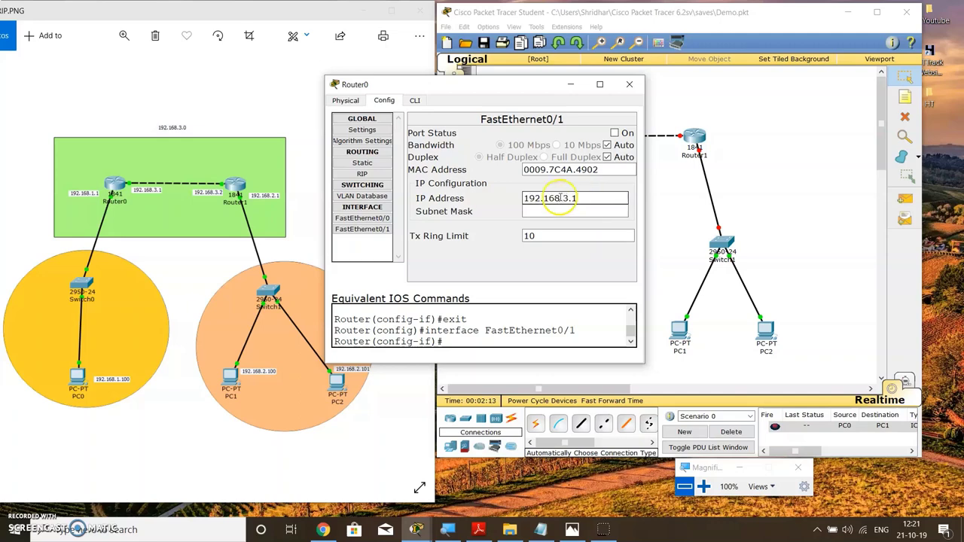
{"action": "left_click", "coordinate": [588, 210]}
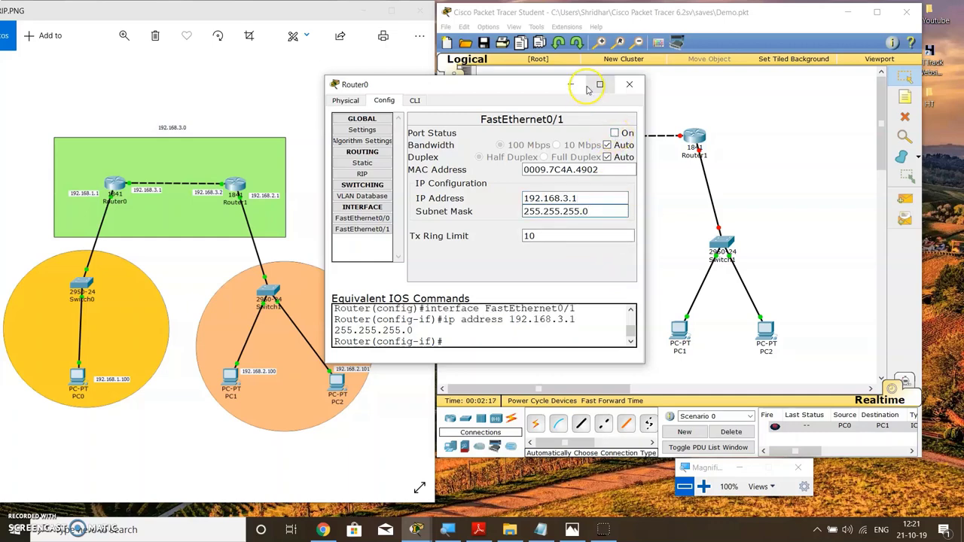
{"action": "left_click_drag", "start_coordinate": [527, 84], "coordinate": [373, 62]}
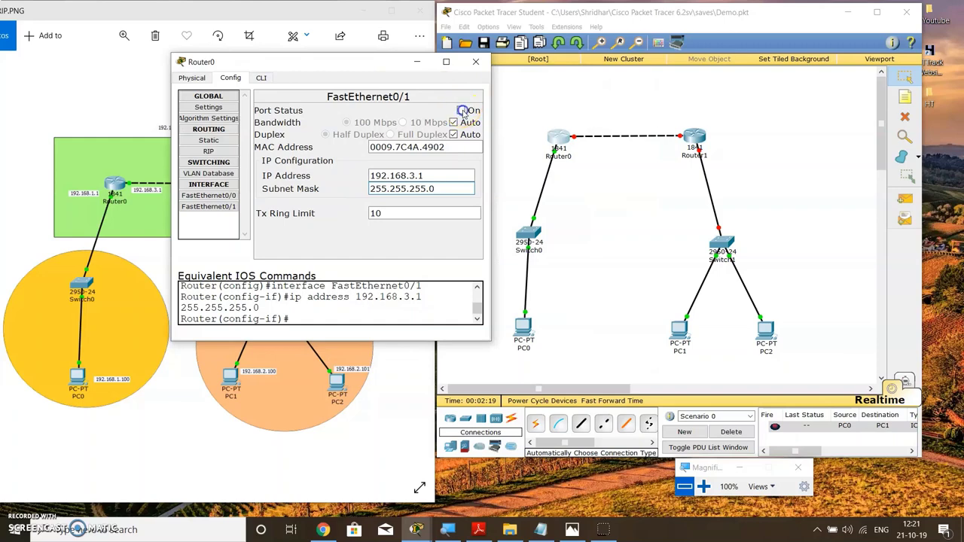
{"action": "left_click", "coordinate": [465, 110]}
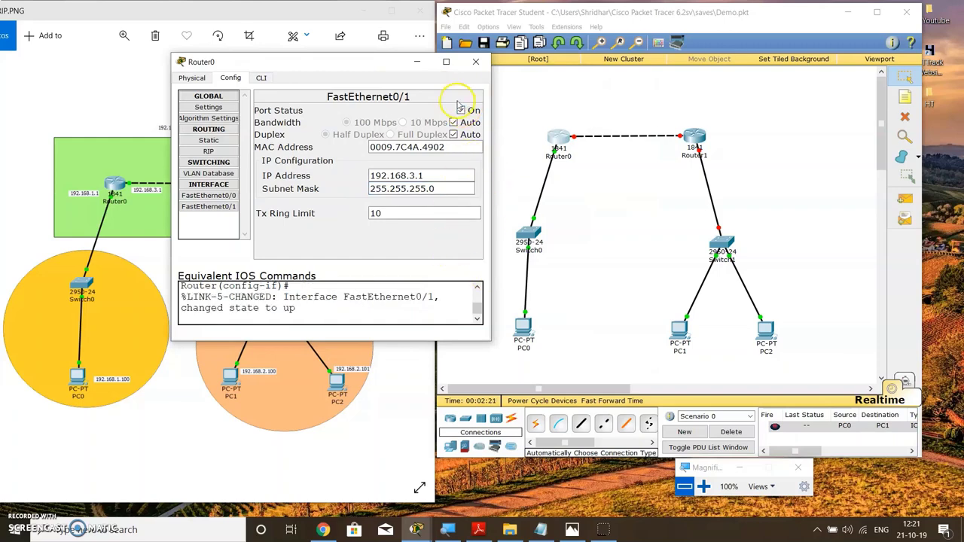
{"action": "left_click", "coordinate": [475, 61]}
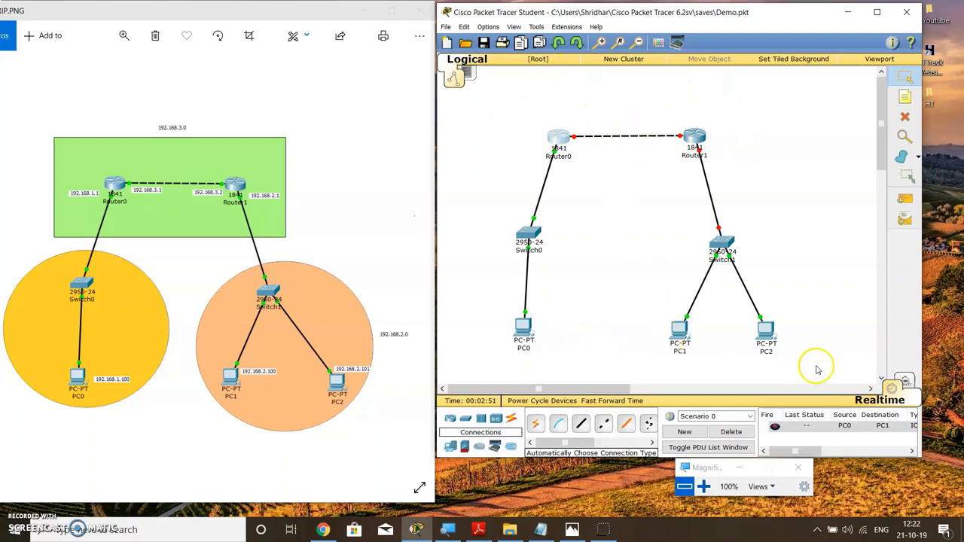
{"action": "left_click", "coordinate": [693, 139]}
{"action": "left_click", "coordinate": [635, 145]}
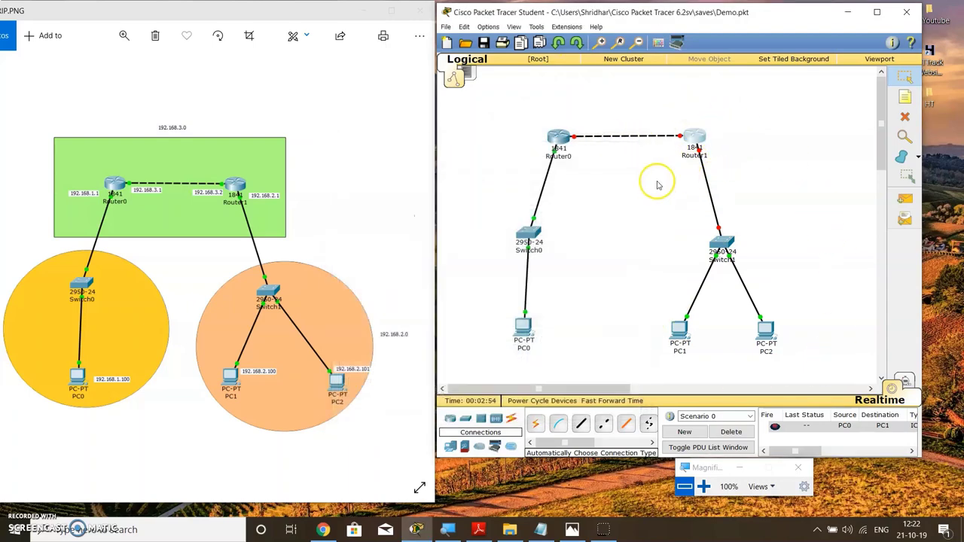
- Configure Router1's FastEthernet0/0 as 192.168.3.2 with mask 255.255.255.0 and switch the port on
{"action": "left_click", "coordinate": [693, 140]}
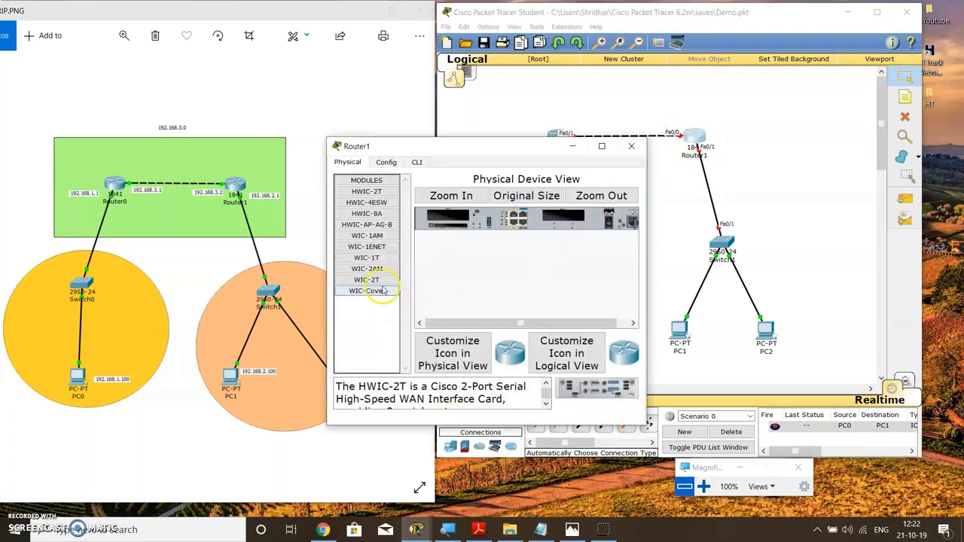
{"action": "left_click", "coordinate": [386, 162]}
{"action": "left_click", "coordinate": [363, 280]}
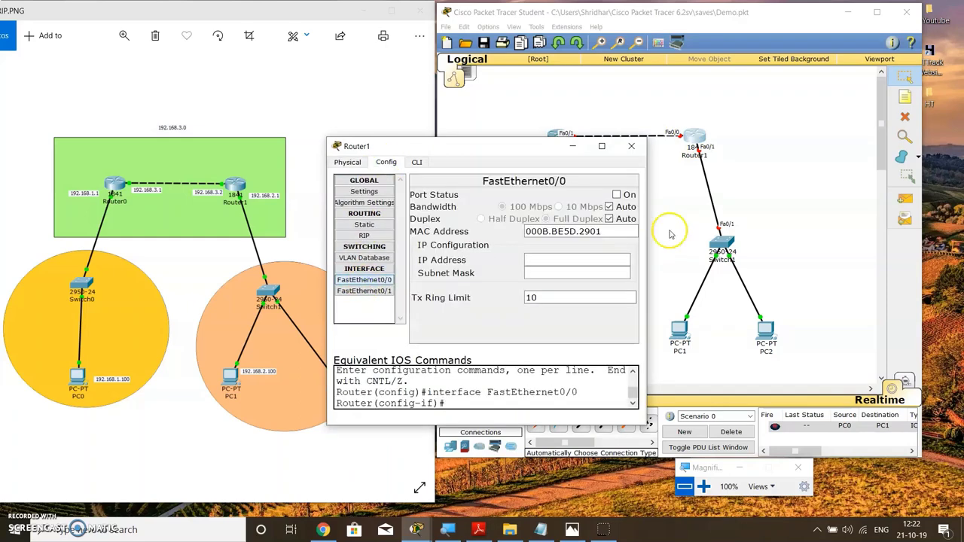
{"action": "left_click", "coordinate": [553, 259]}
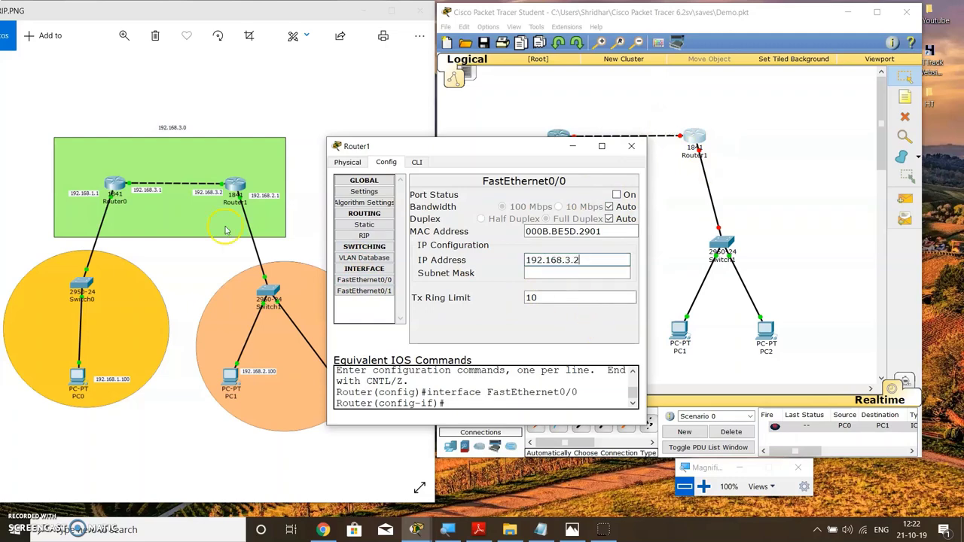
{"action": "left_click", "coordinate": [609, 272]}
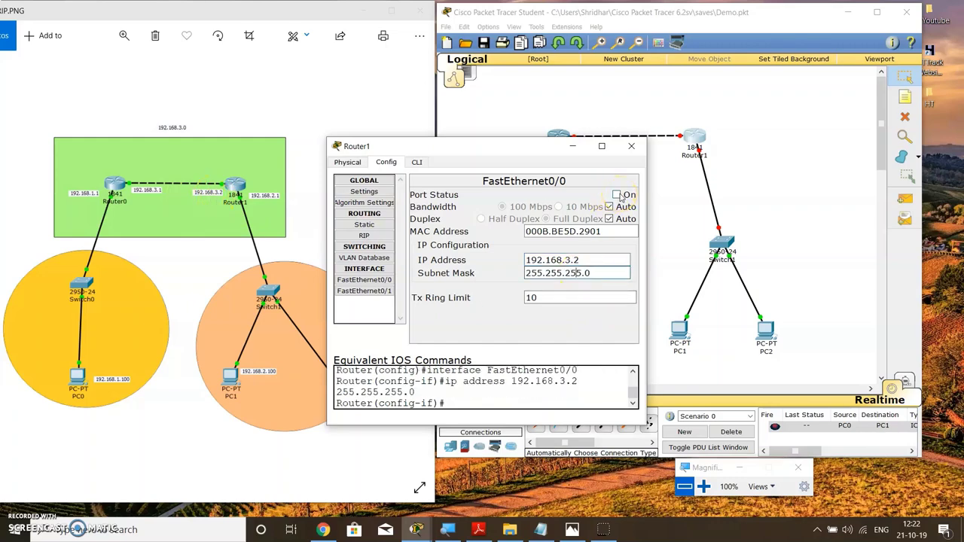
{"action": "left_click", "coordinate": [617, 195]}
{"action": "left_click_drag", "start_coordinate": [517, 145], "coordinate": [493, 190]}
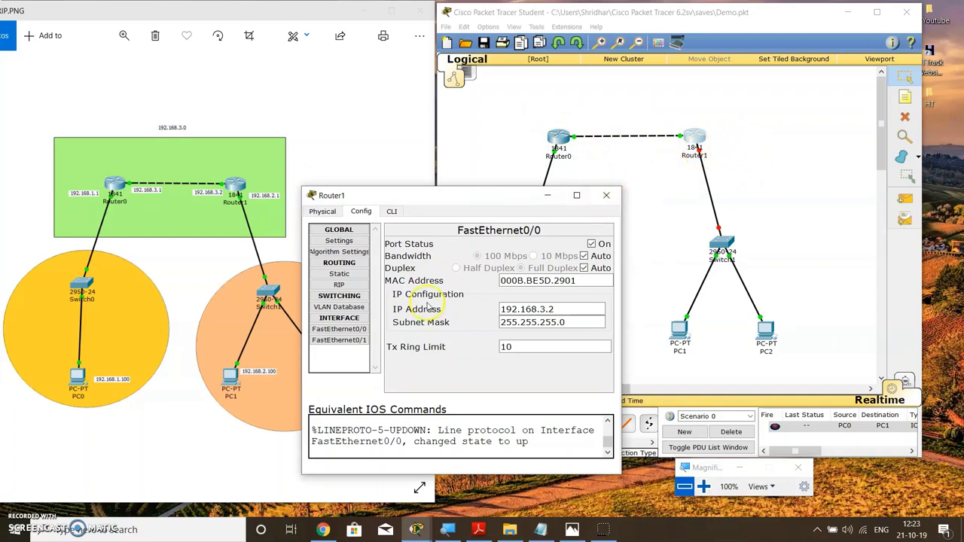
{"action": "left_click", "coordinate": [339, 339]}
- Enter 192.168.2.1 with default mask 255.255.255.0 on Router1's FastEthernet0/1, enable it, and close Router1
{"action": "left_click", "coordinate": [564, 308]}
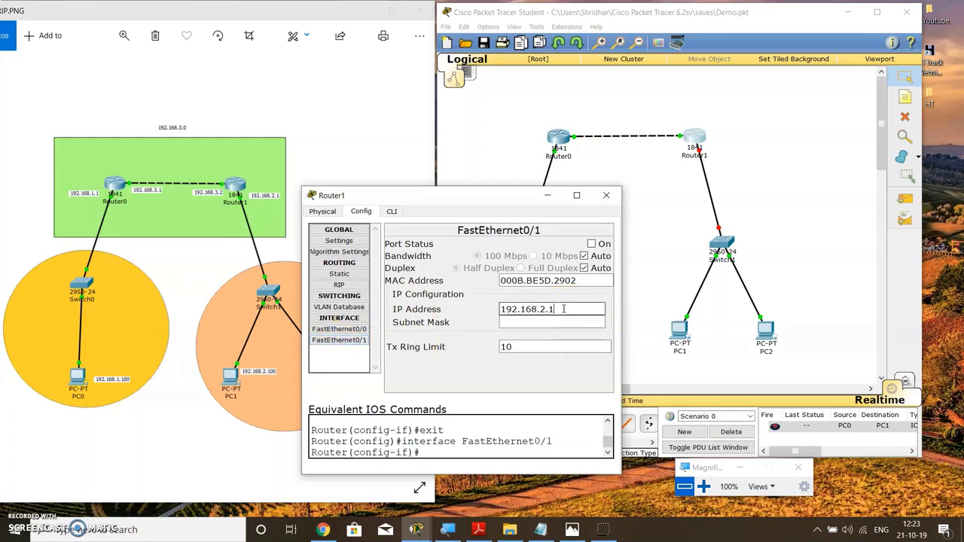
{"action": "type", "text": "192.168.2.1"}
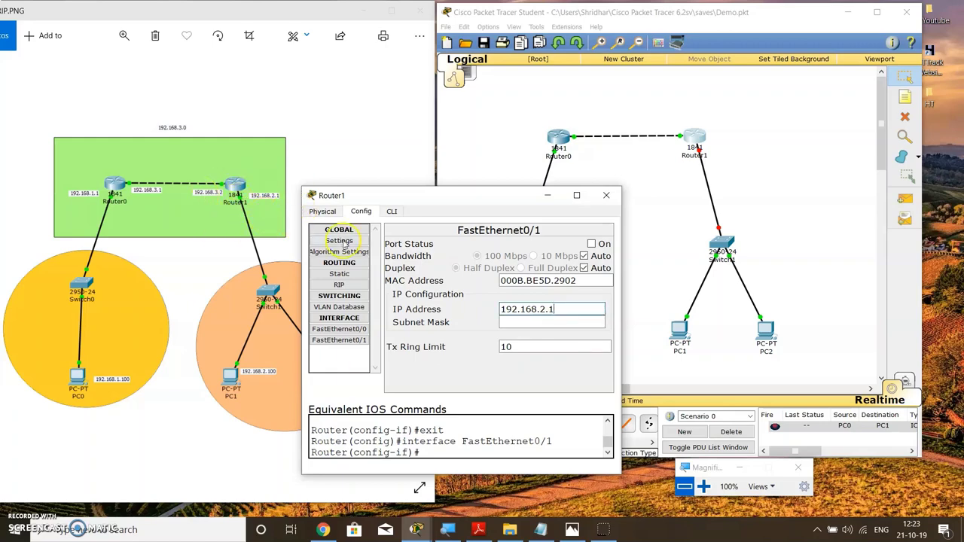
{"action": "left_click", "coordinate": [580, 321]}
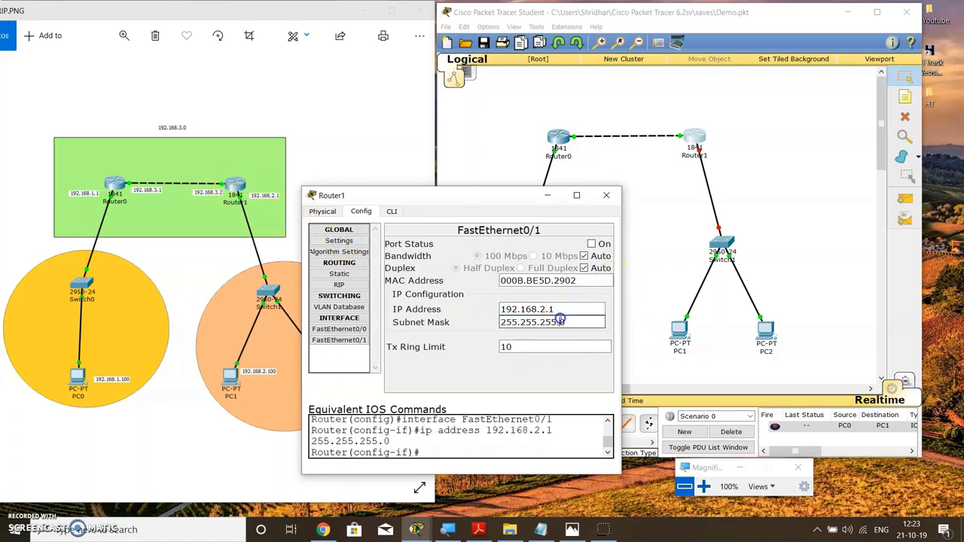
{"action": "left_click", "coordinate": [593, 244]}
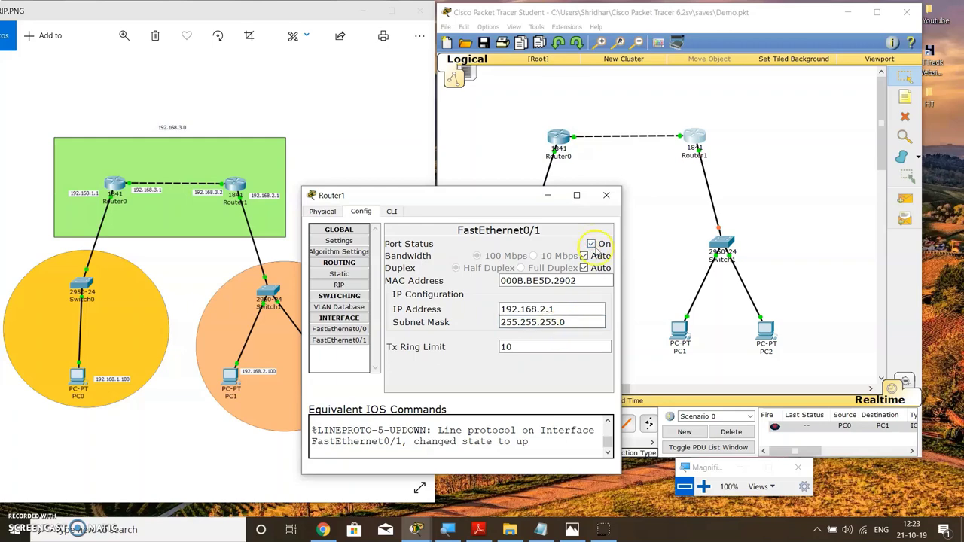
{"action": "left_click", "coordinate": [606, 195]}
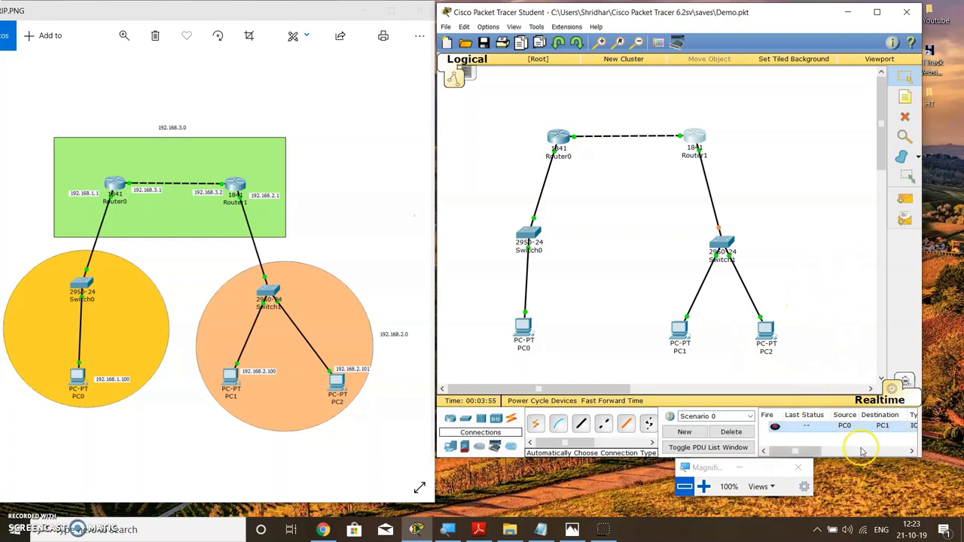
- Maximize Packet Tracer and delete the old PC0-to-PC1 ping from the scenario list
{"action": "left_click", "coordinate": [877, 12]}
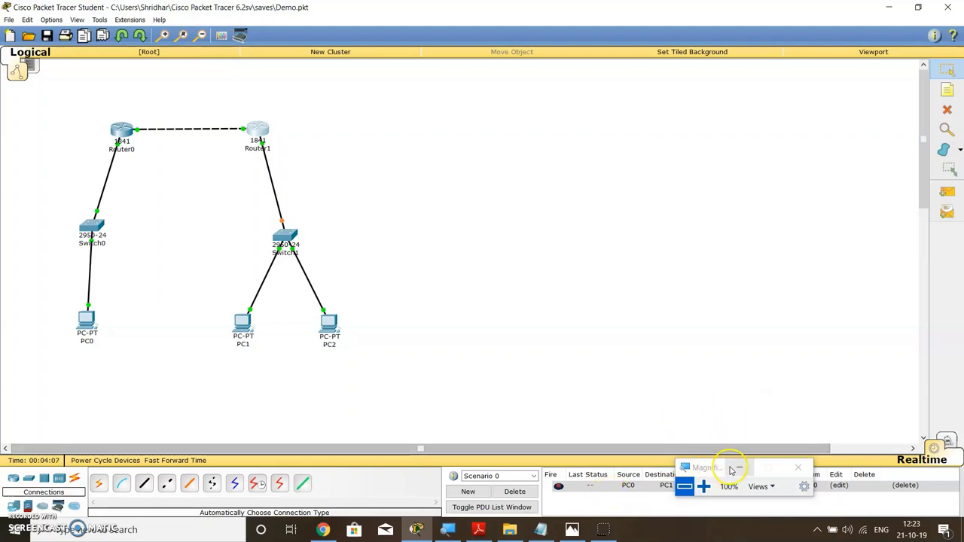
{"action": "left_click_drag", "start_coordinate": [695, 464], "coordinate": [629, 290]}
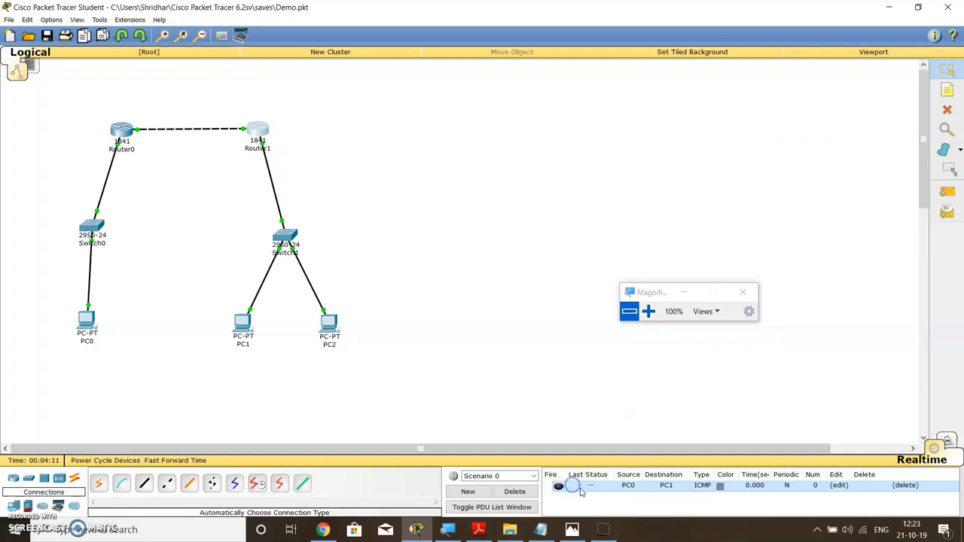
{"action": "left_click", "coordinate": [514, 491]}
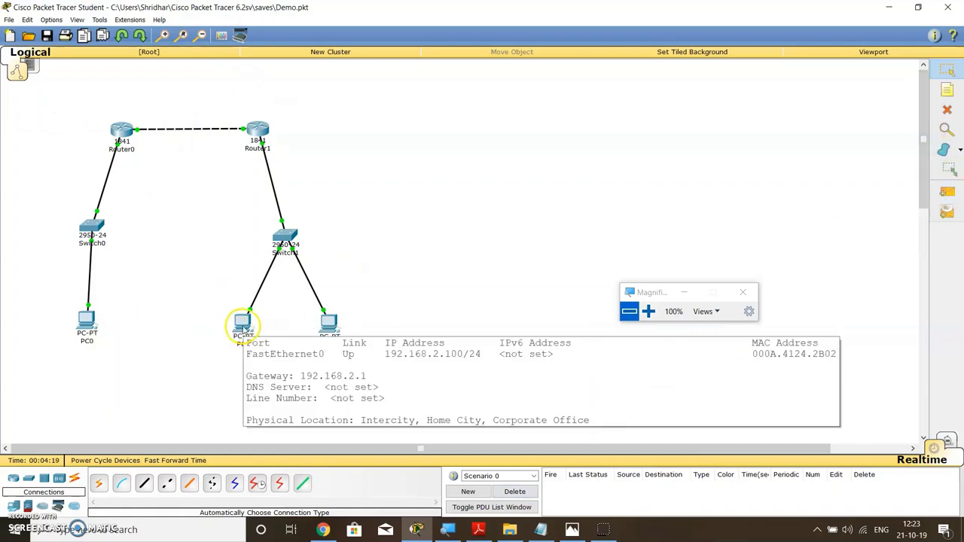
- Send a new simple PDU test ping from PC0 to PC1
{"action": "left_click", "coordinate": [946, 193]}
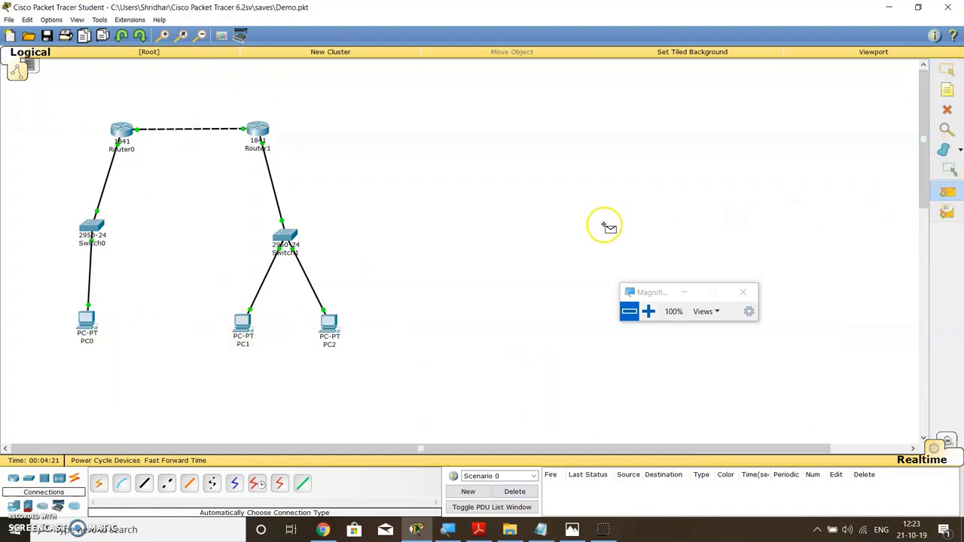
{"action": "left_click", "coordinate": [87, 322]}
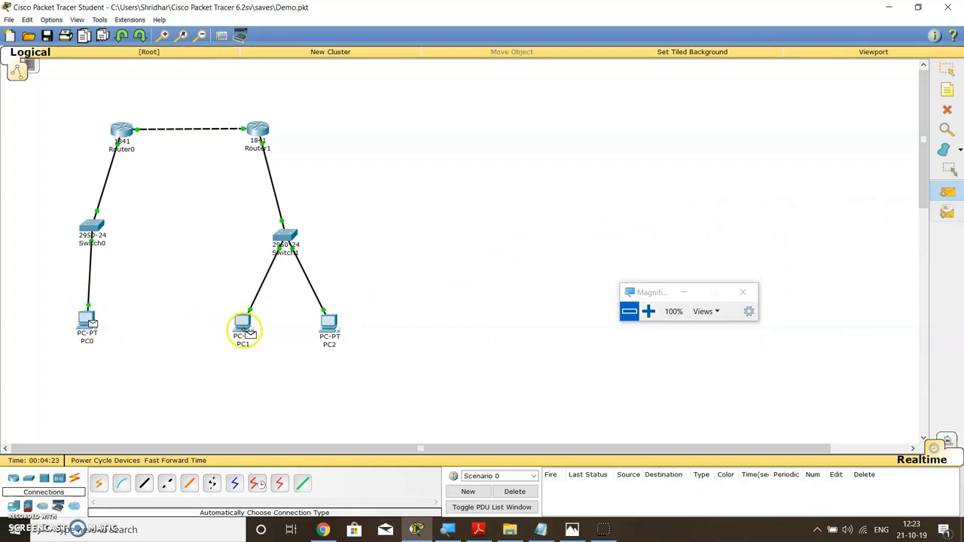
{"action": "left_click", "coordinate": [242, 324]}
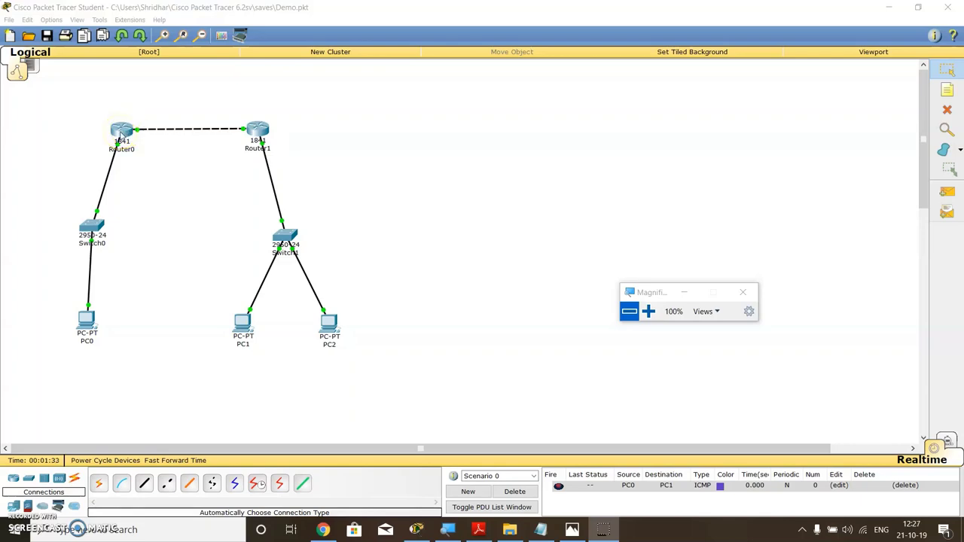
- Arrange the reference diagram beside the simulator and open Router0's RIP configuration page
{"action": "left_click", "coordinate": [918, 6]}
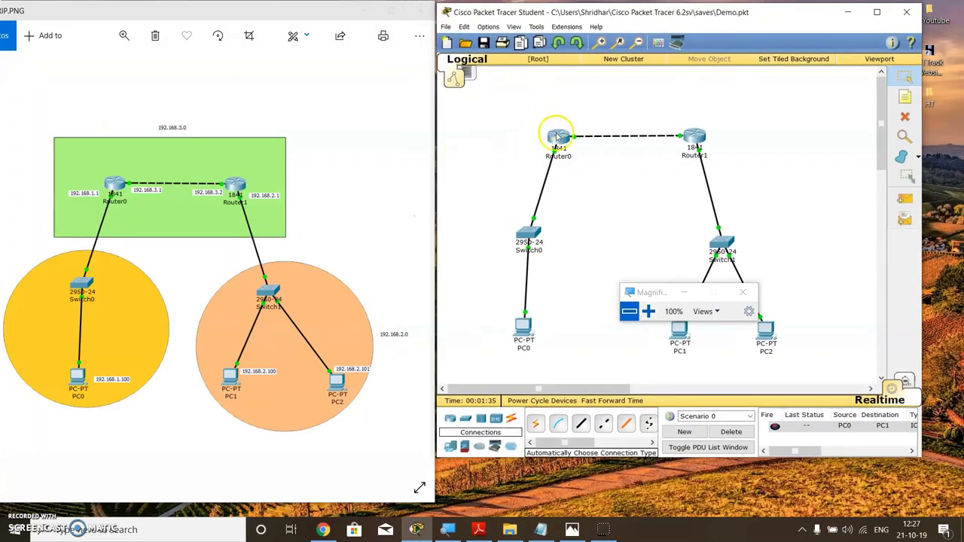
{"action": "left_click", "coordinate": [558, 136]}
{"action": "left_click_drag", "start_coordinate": [478, 146], "coordinate": [597, 201]}
{"action": "left_click_drag", "start_coordinate": [127, 11], "coordinate": [213, 10]}
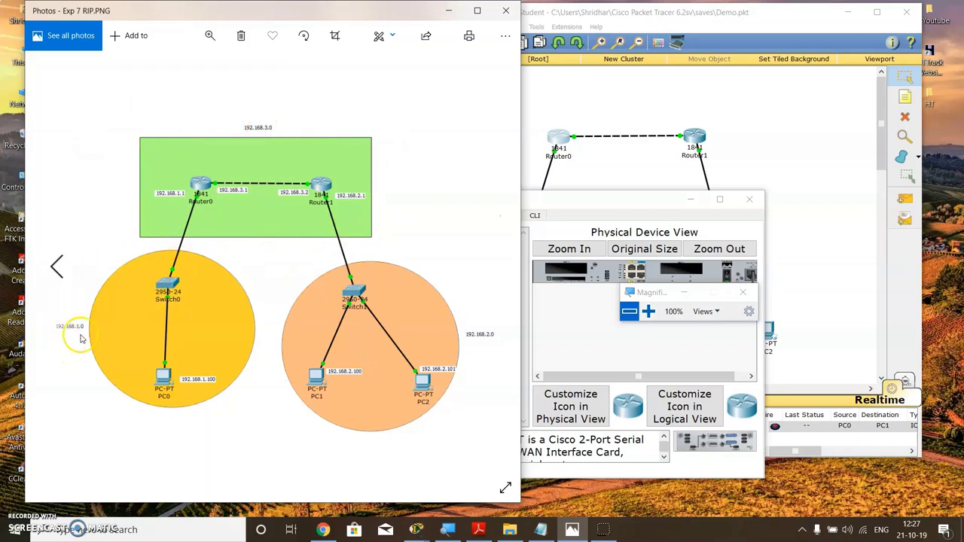
{"action": "left_click_drag", "start_coordinate": [411, 6], "coordinate": [302, 16]}
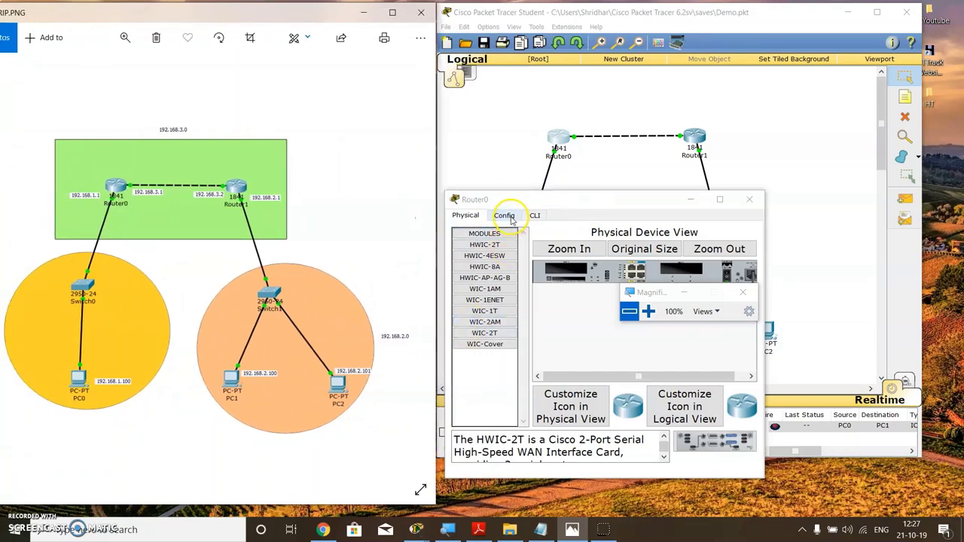
{"action": "left_click", "coordinate": [505, 217]}
{"action": "left_click", "coordinate": [482, 289]}
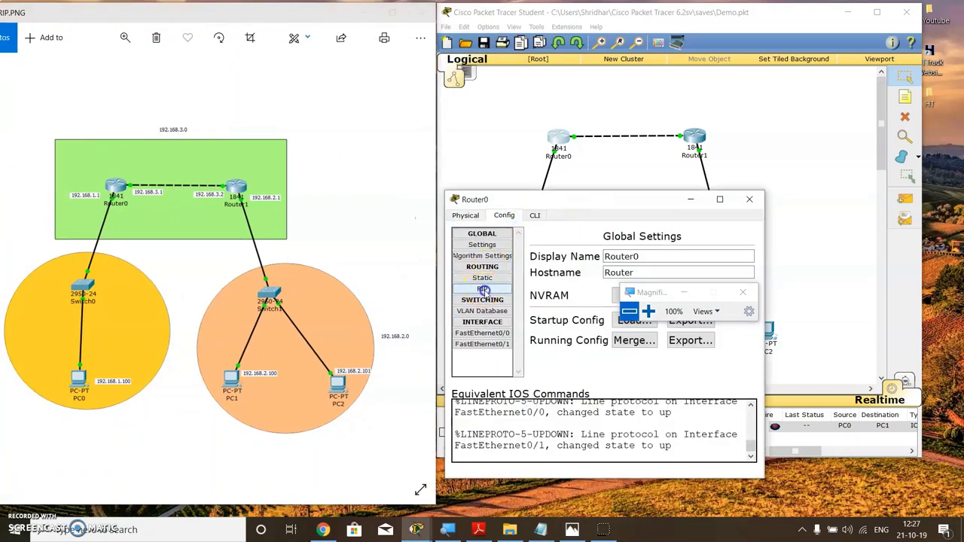
- Add RIP networks 192.168.3.0 and 192.168.1.0 to Router0, then close its window
{"action": "left_click_drag", "start_coordinate": [636, 292], "coordinate": [636, 433]}
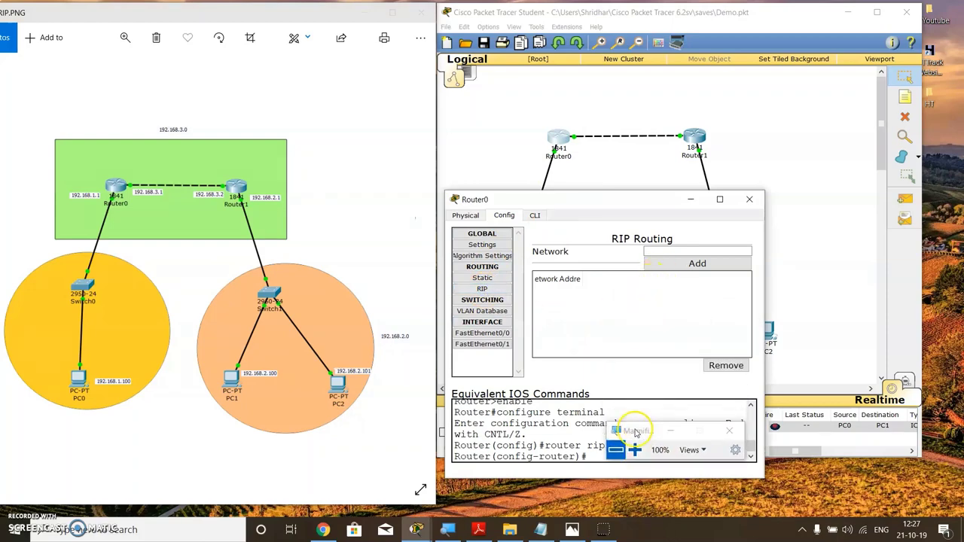
{"action": "left_click", "coordinate": [668, 247]}
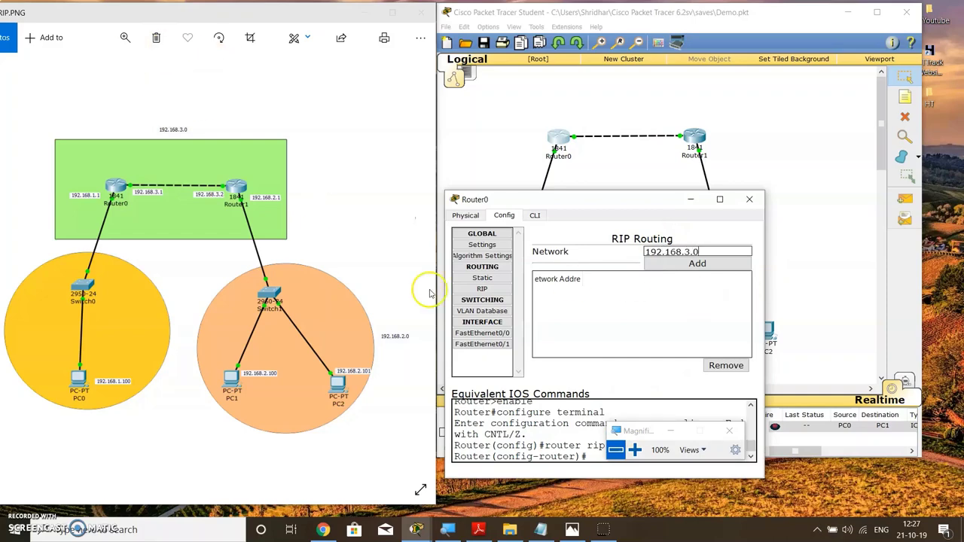
{"action": "left_click", "coordinate": [669, 264]}
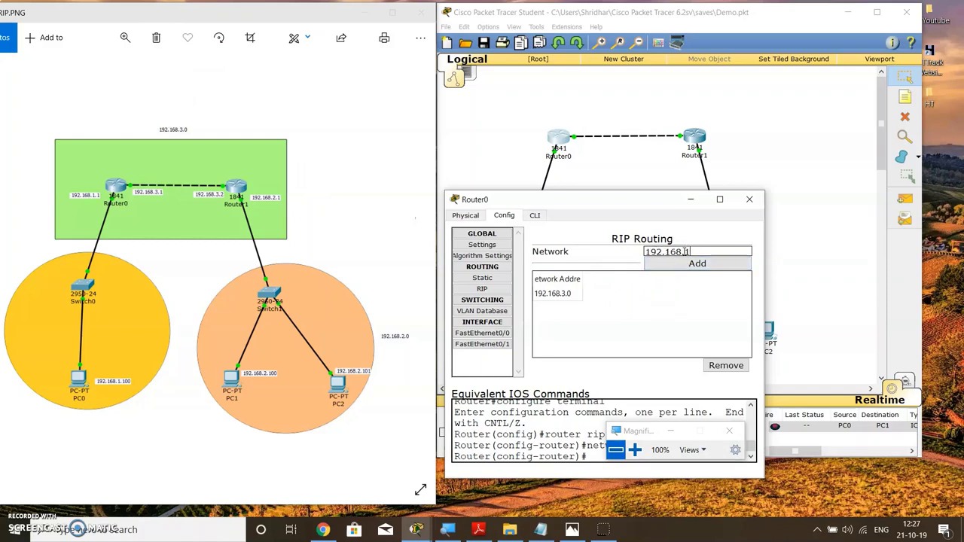
{"action": "mouse_move", "coordinate": [197, 29]}
{"action": "left_mouse_down"}
{"action": "mouse_move", "coordinate": [312, 15]}
{"action": "mouse_move", "coordinate": [214, 26]}
{"action": "left_mouse_up"}
{"action": "left_click", "coordinate": [697, 264]}
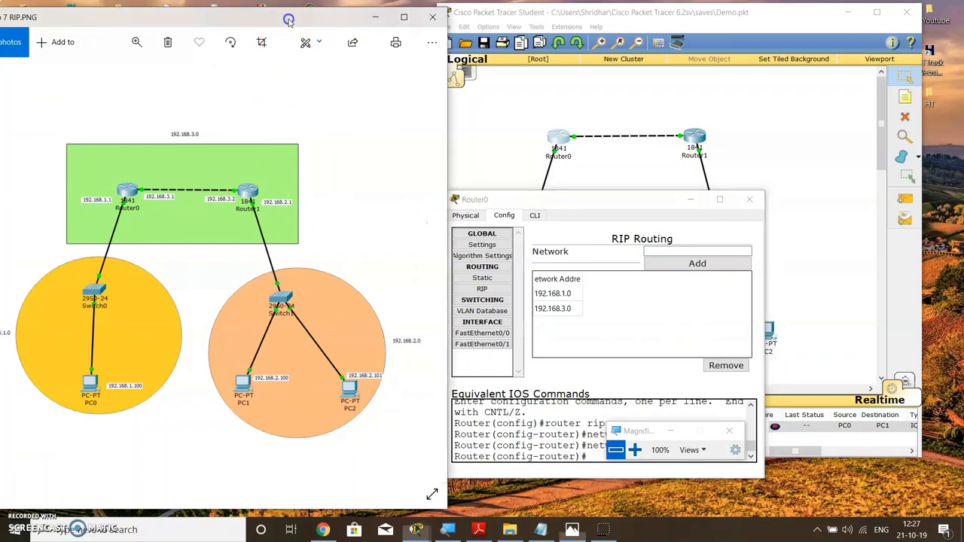
{"action": "left_click", "coordinate": [749, 202]}
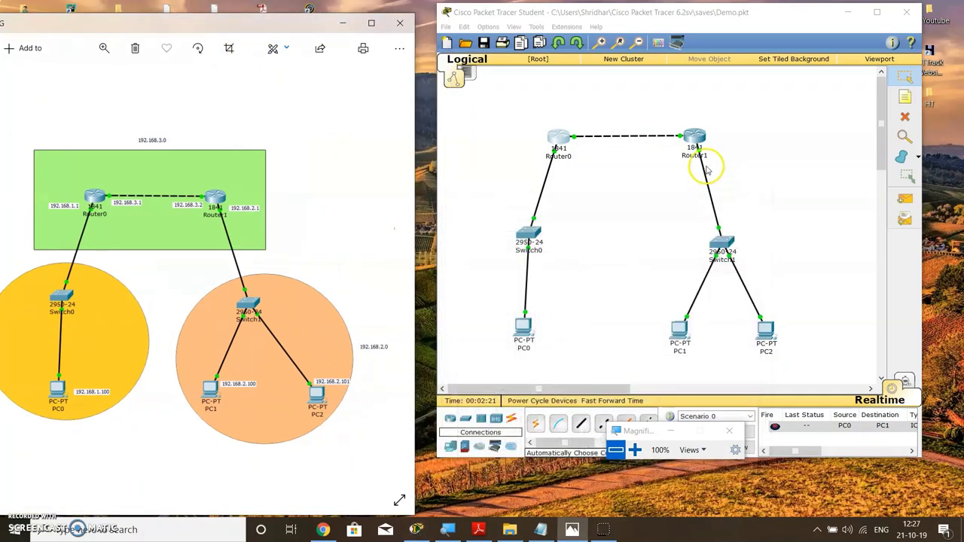
- On Router1's Config > RIP page, add networks 192.168.3.0 and 192.168.2.0, then close the window
{"action": "left_click", "coordinate": [693, 139]}
{"action": "left_click", "coordinate": [386, 162]}
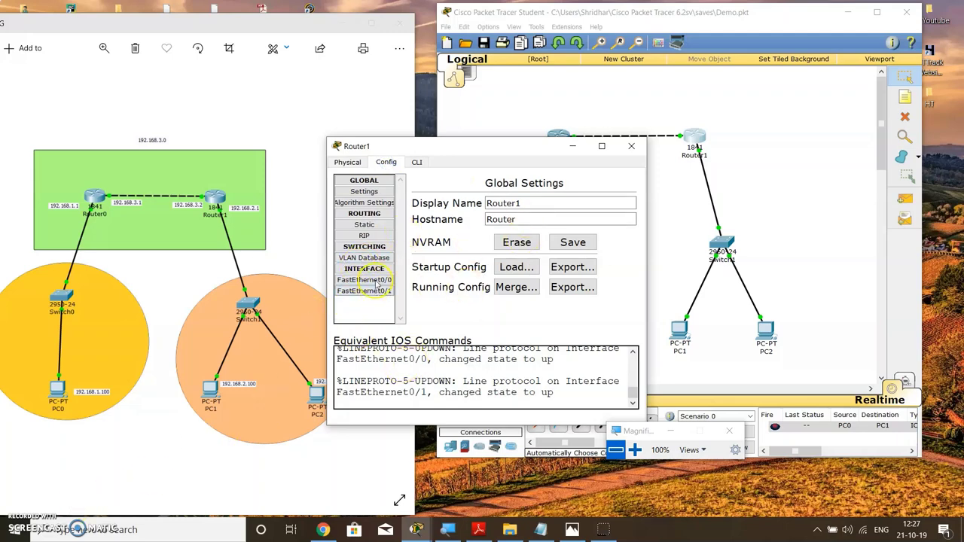
{"action": "left_click", "coordinate": [364, 235]}
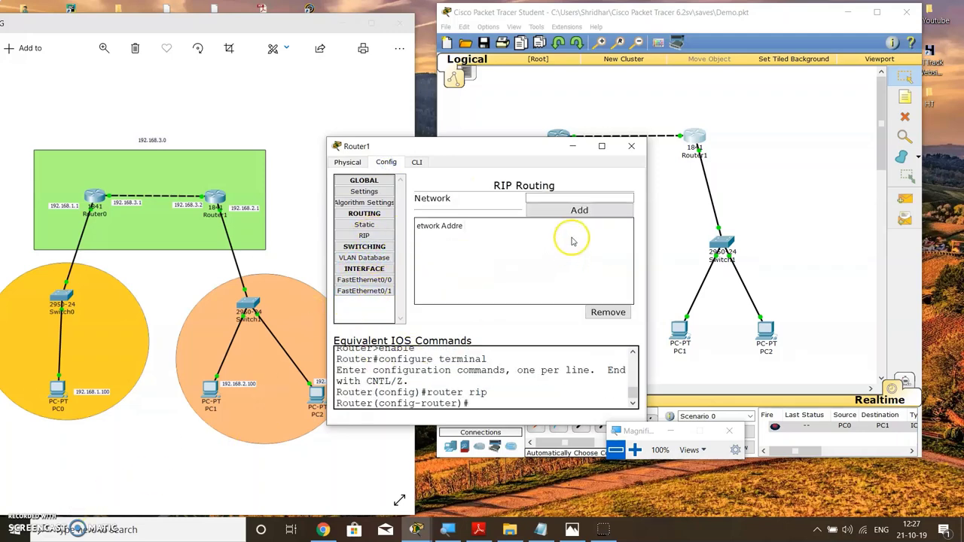
{"action": "left_click", "coordinate": [576, 195]}
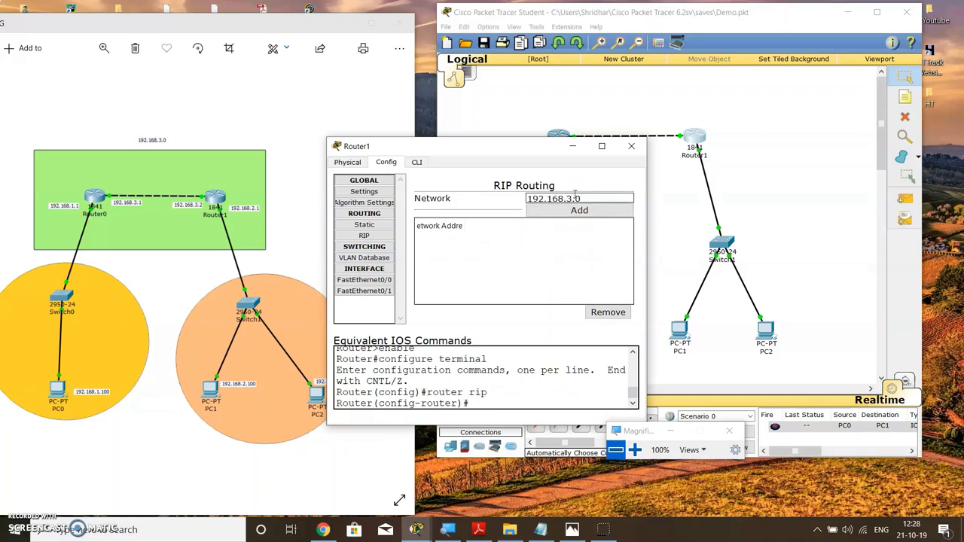
{"action": "left_click", "coordinate": [577, 209]}
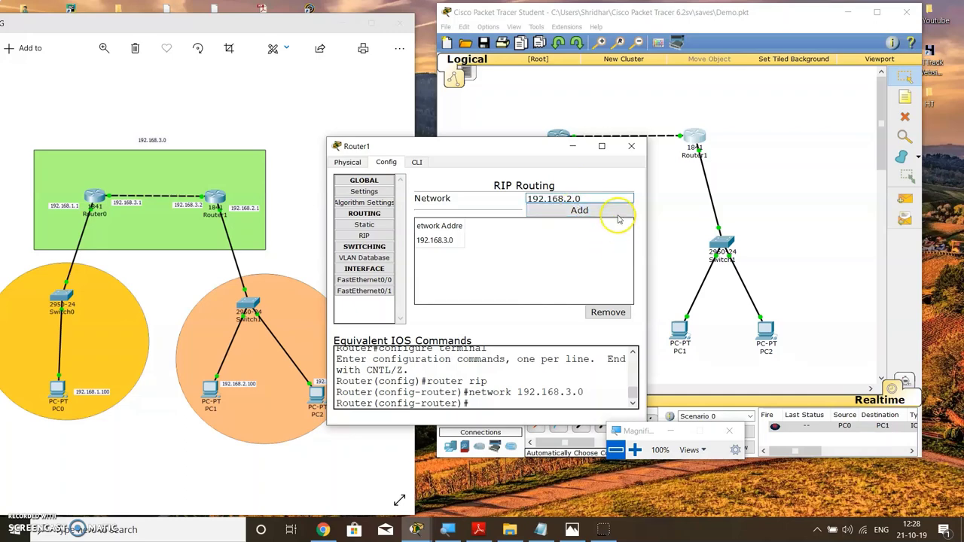
{"action": "left_click", "coordinate": [591, 210]}
{"action": "left_click", "coordinate": [632, 147]}
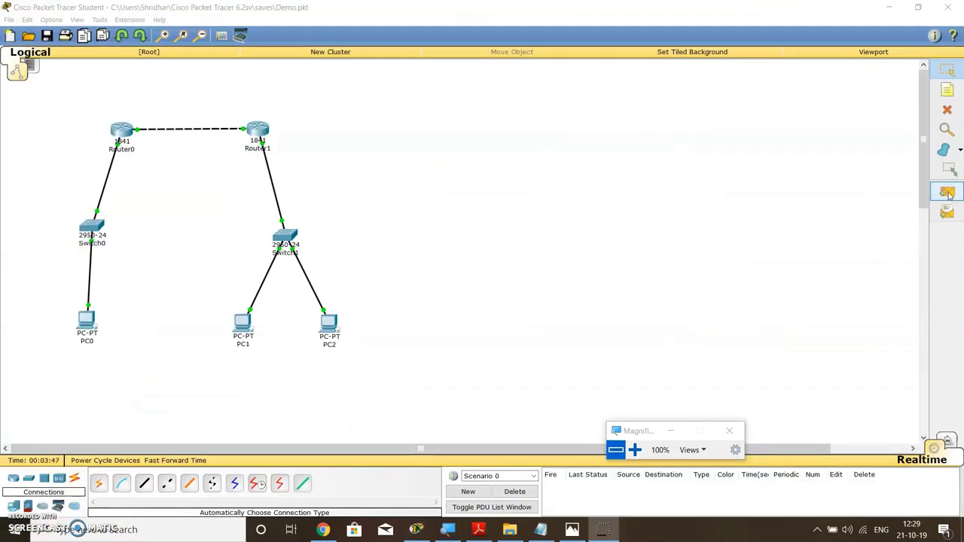
- Ping PC1 from PC0 with a simple PDU and confirm it succeeded
{"action": "left_click", "coordinate": [947, 192]}
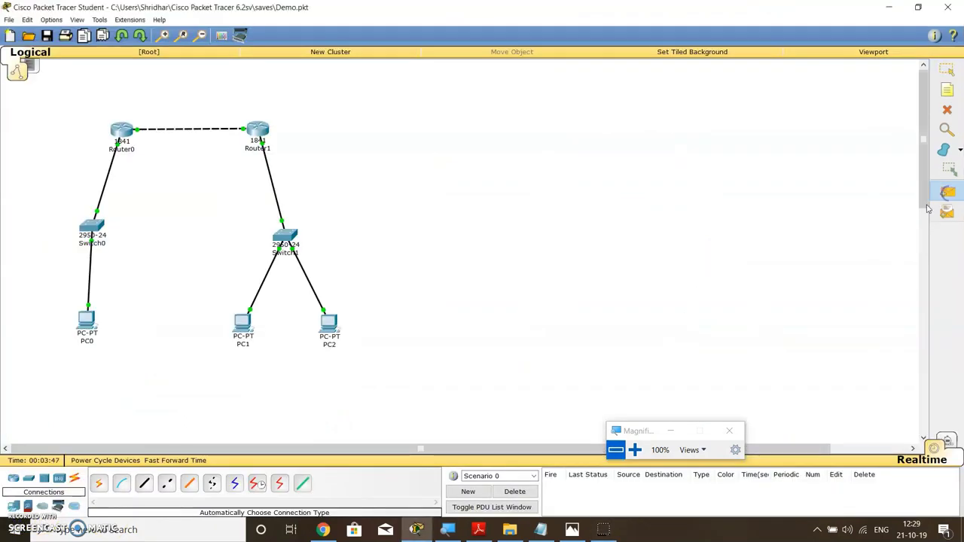
{"action": "left_click", "coordinate": [89, 323]}
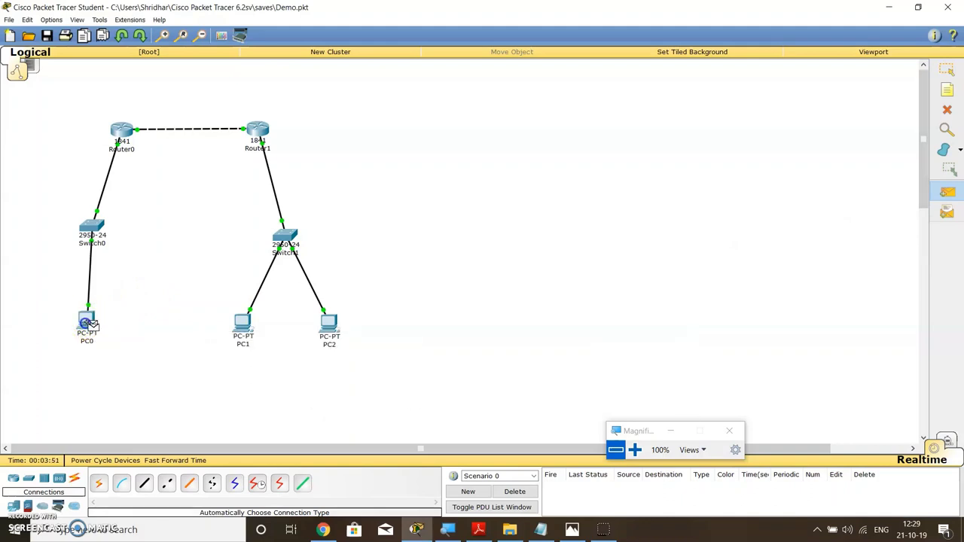
{"action": "left_click", "coordinate": [246, 321]}
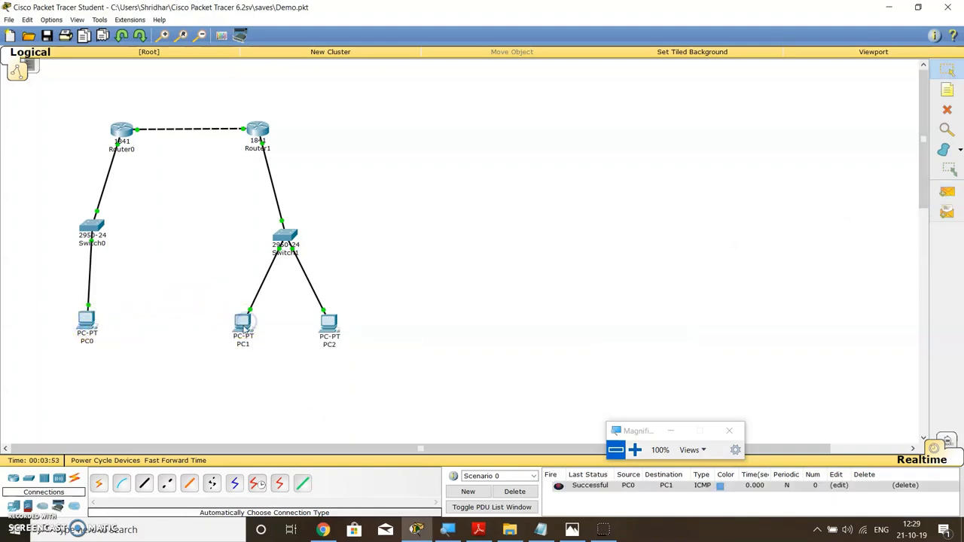
{"action": "left_click", "coordinate": [665, 486]}
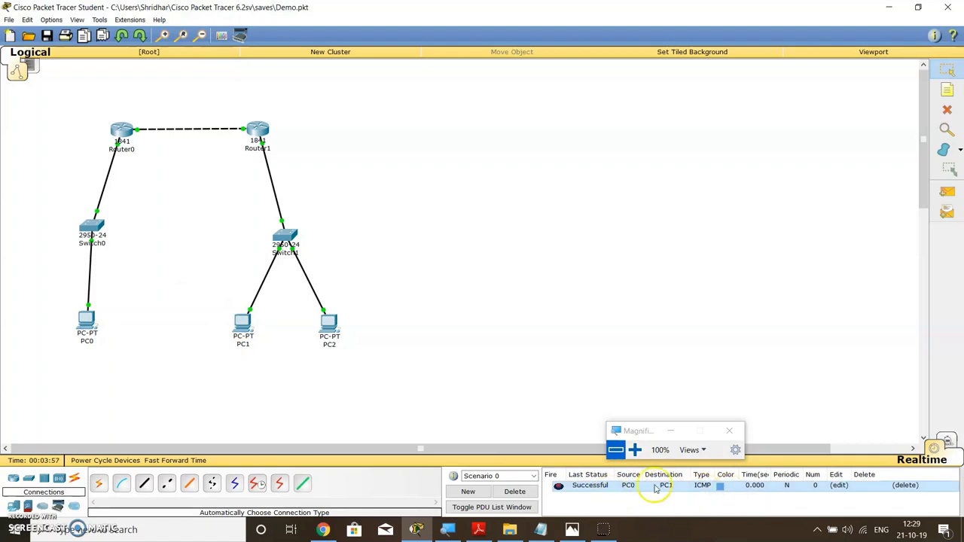
- Send a simple PDU ping from PC1 back to PC0
{"action": "left_click", "coordinate": [947, 191]}
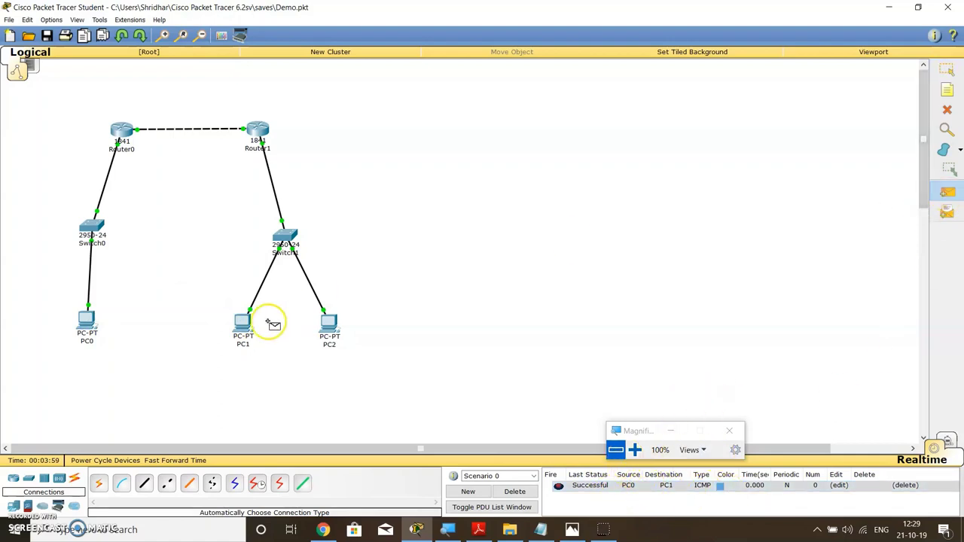
{"action": "left_click", "coordinate": [241, 323]}
{"action": "left_click", "coordinate": [86, 319]}
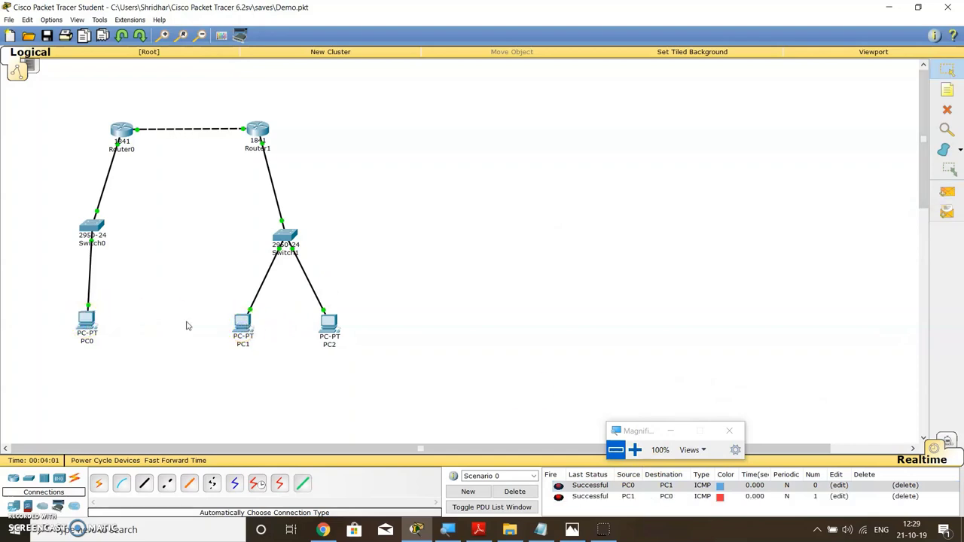
- Send a simple PDU ping from PC0 to Router1
{"action": "left_click", "coordinate": [948, 191]}
{"action": "left_click", "coordinate": [87, 321]}
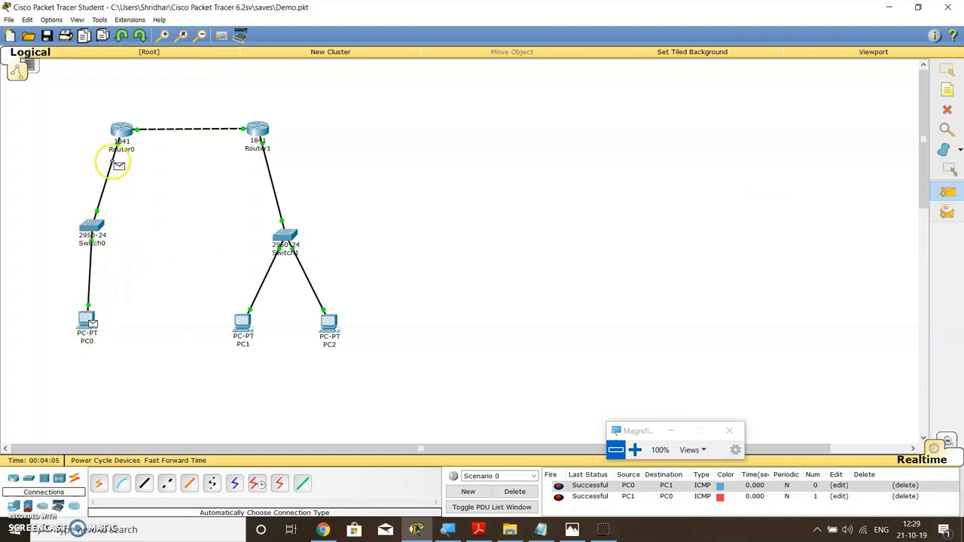
{"action": "left_click", "coordinate": [259, 132]}
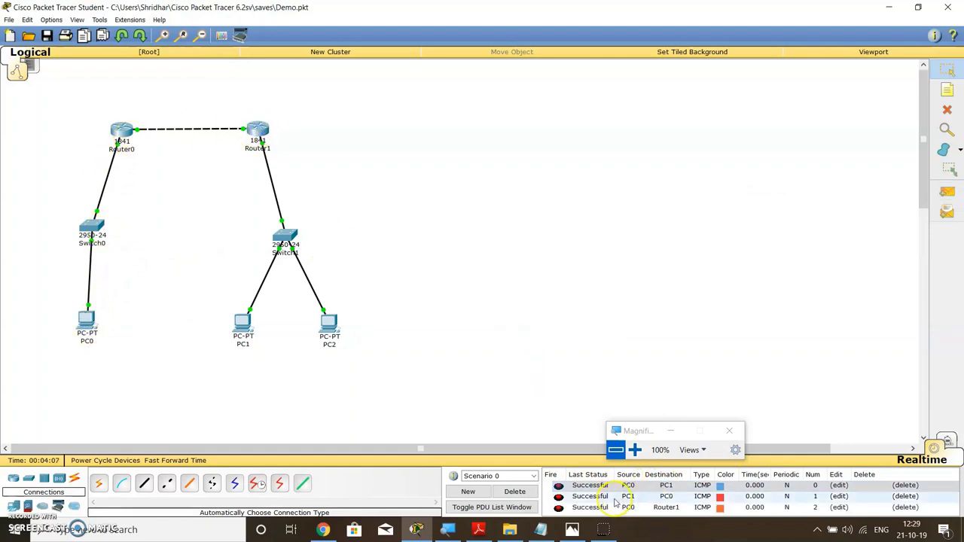